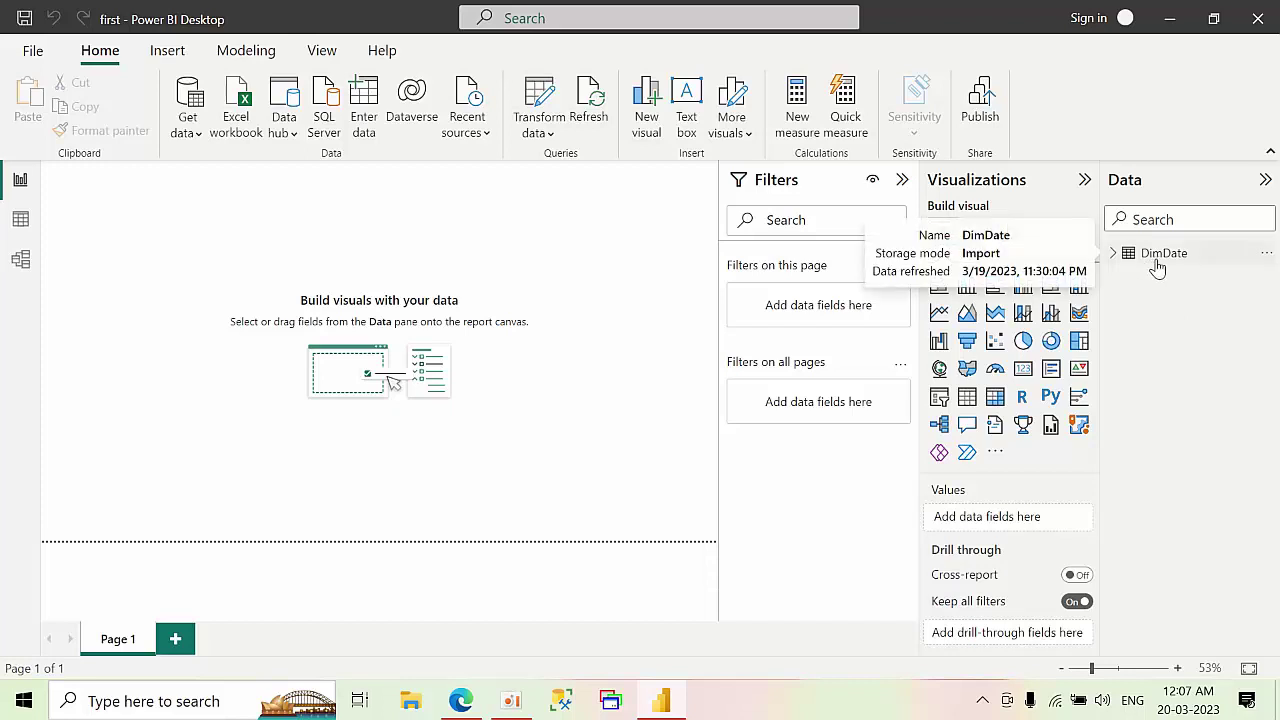
Open the Power Query Editor to transform the report's data and maximize its window
left_click(538, 140)
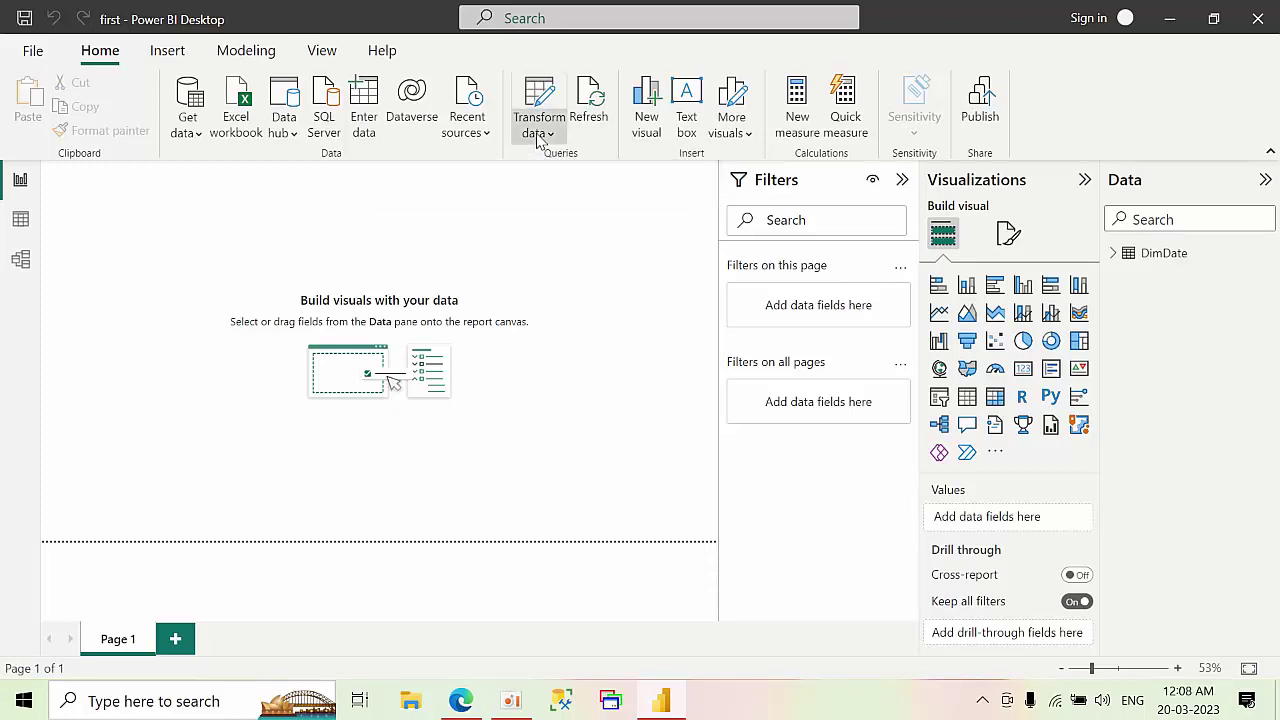
left_click(540, 165)
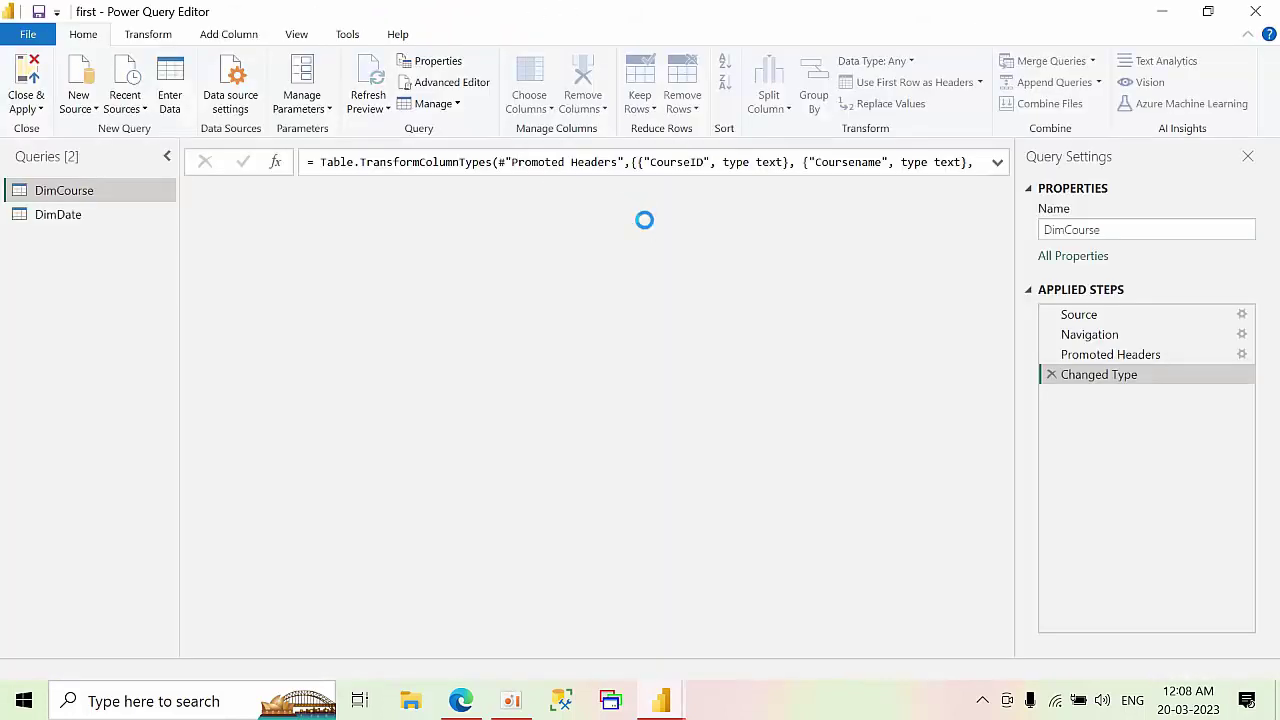
left_click_drag(640, 11, 647, 172)
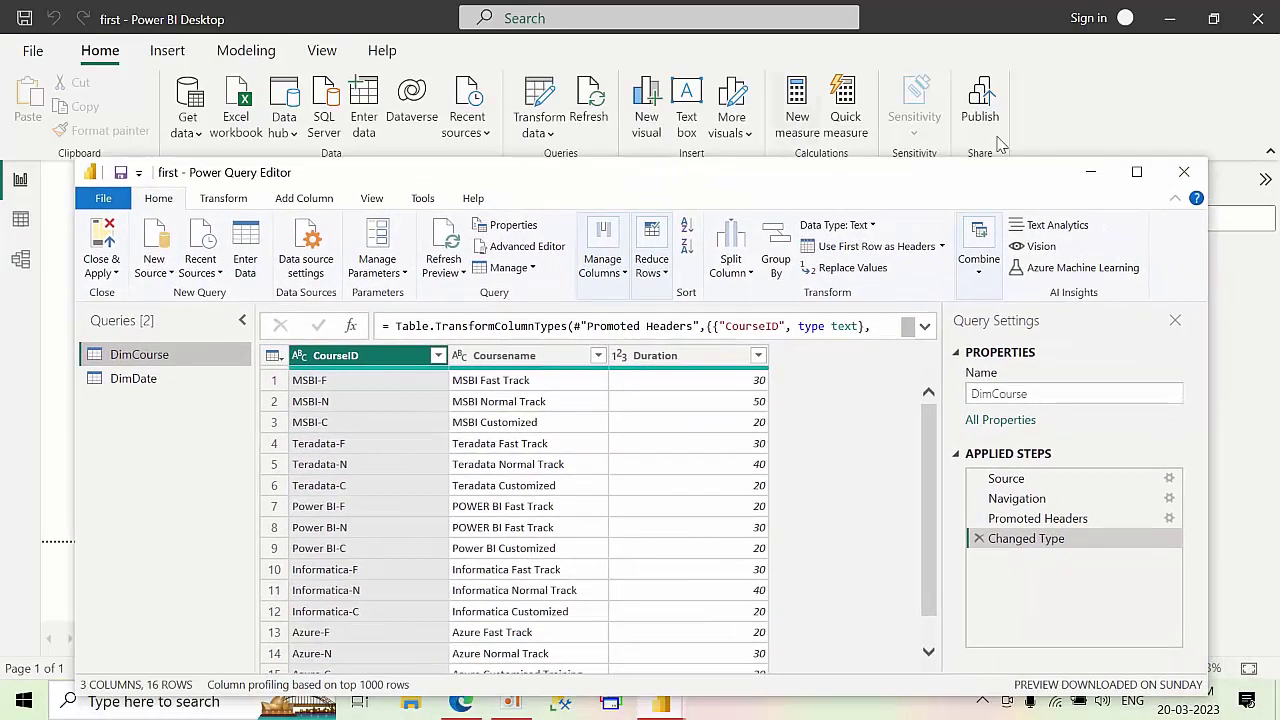
left_click(1136, 172)
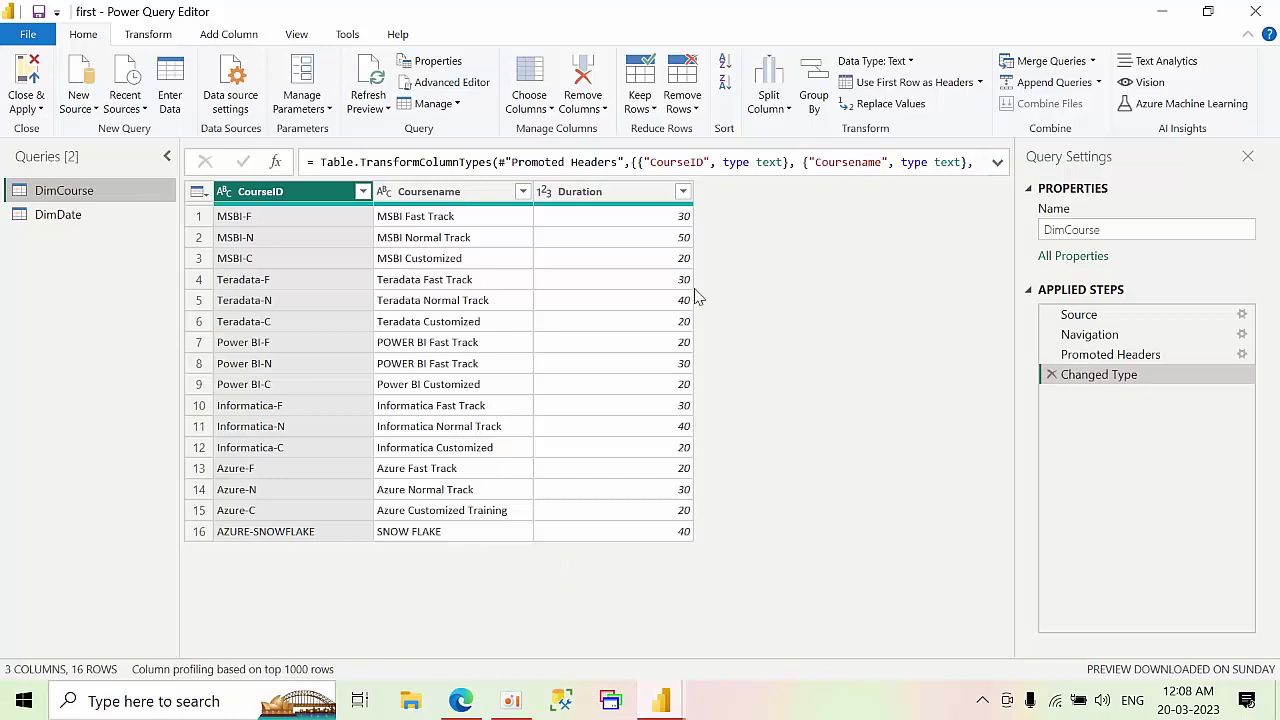
Delete the Merged Columns, Duplicated Column1 and Duplicated Column steps from the DimDate query
left_click(68, 220)
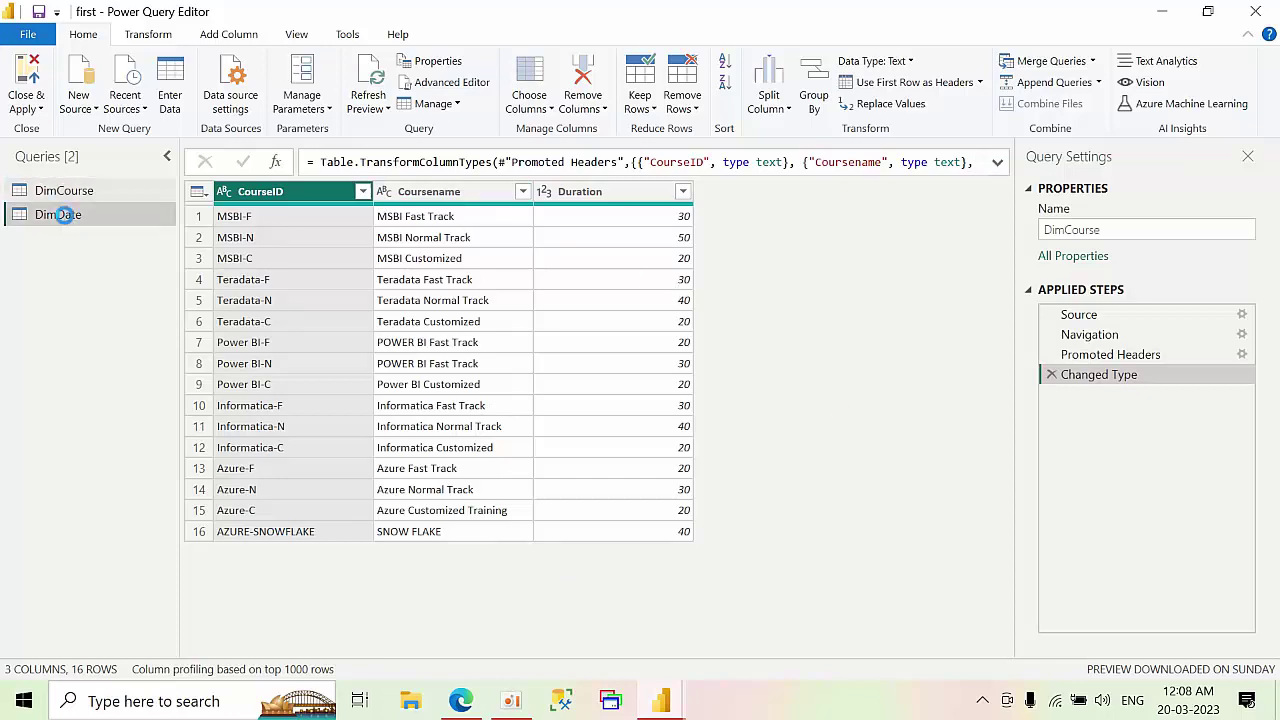
left_click(110, 191)
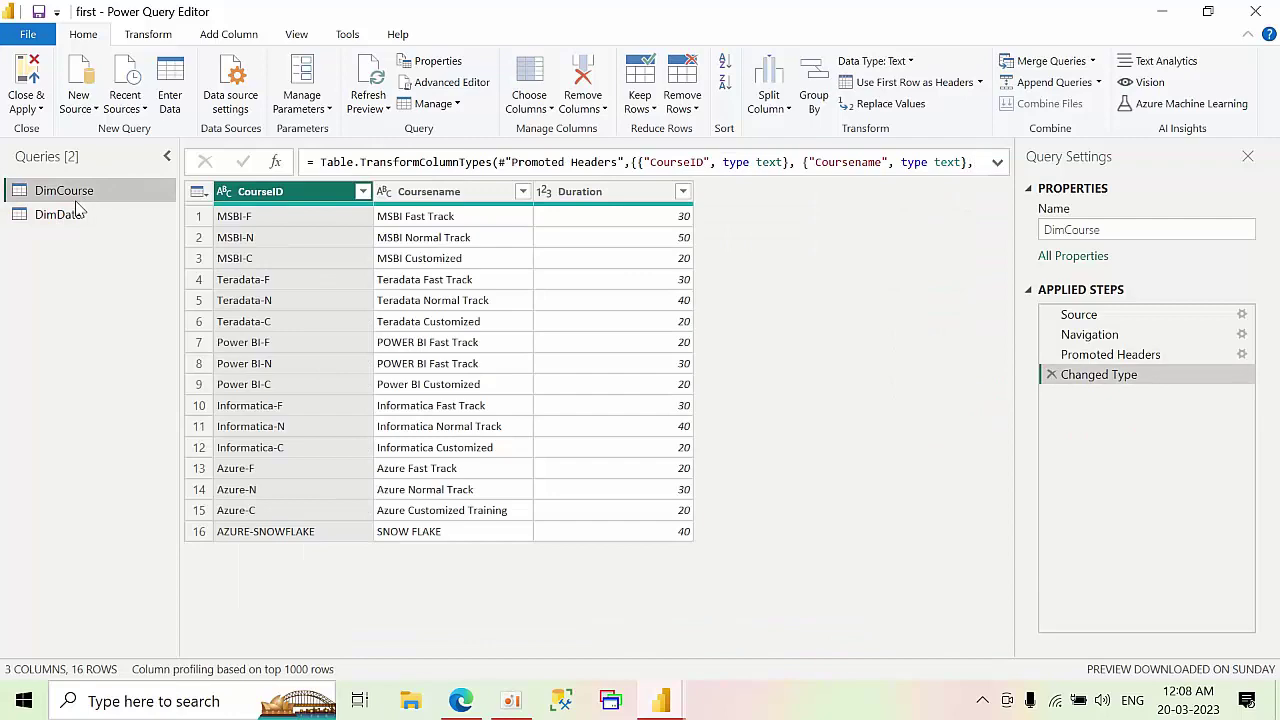
left_click(76, 212)
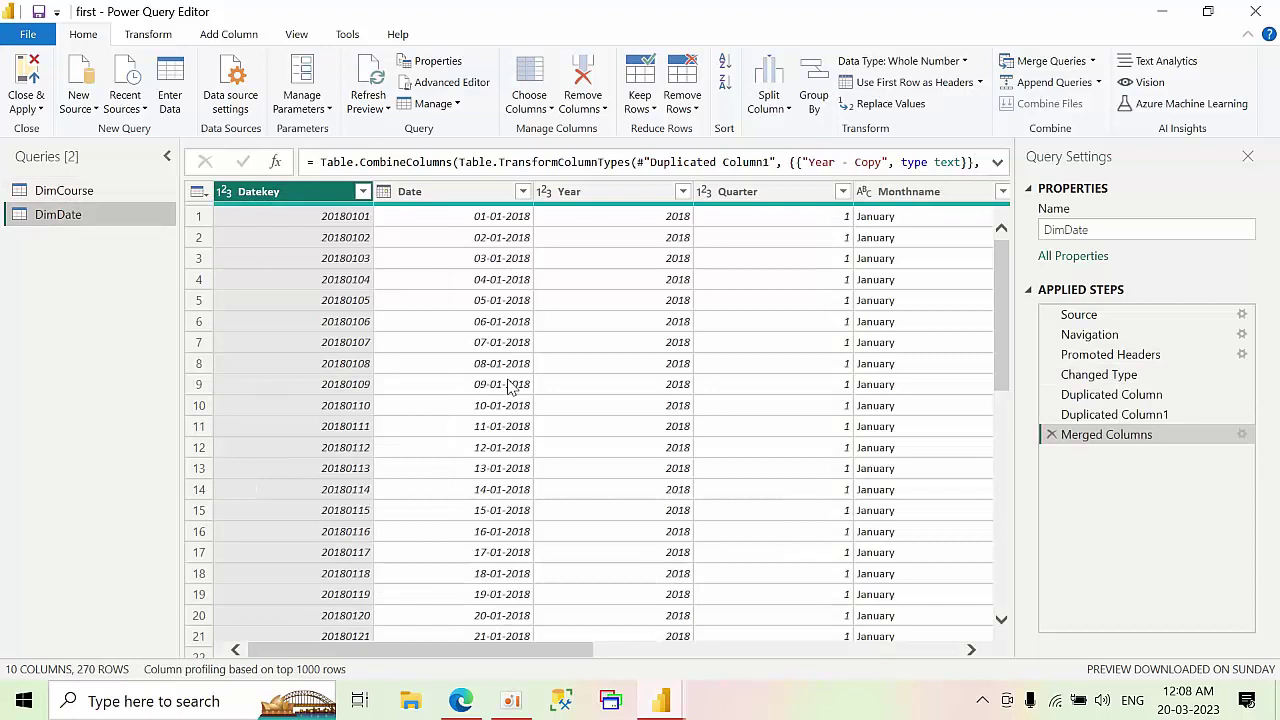
left_click(1051, 435)
left_click(1050, 415)
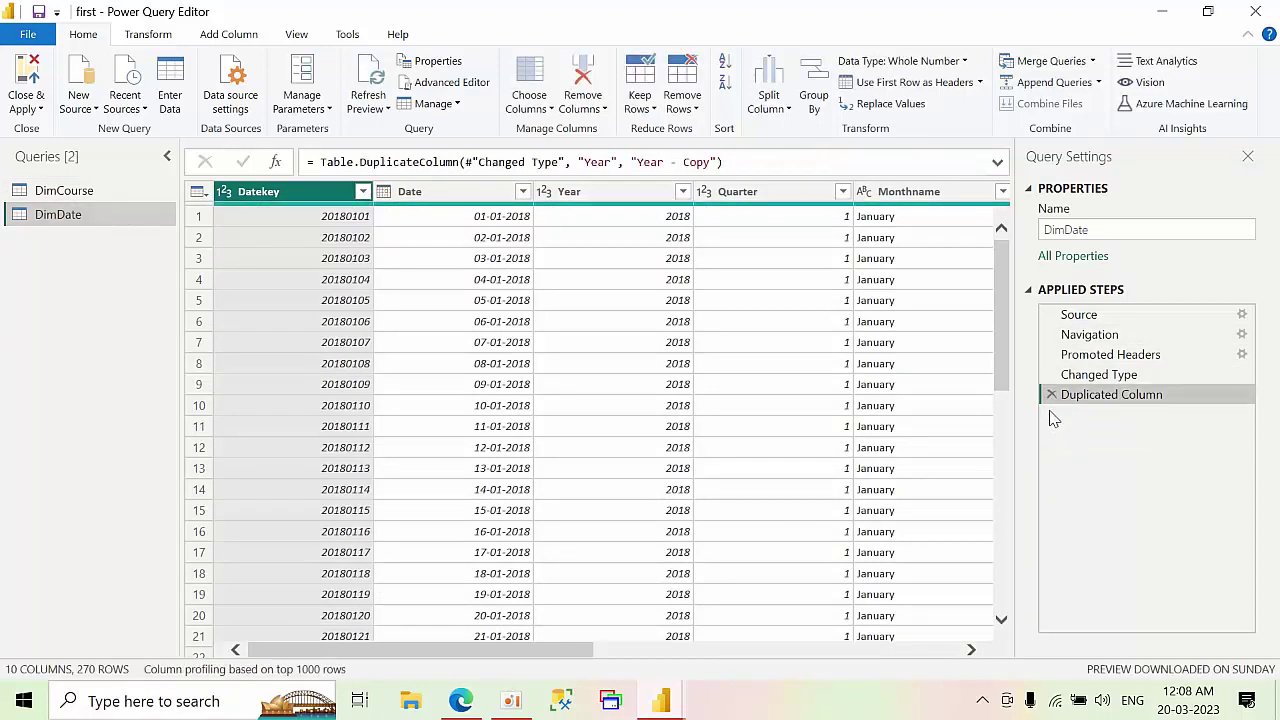
left_click(1051, 396)
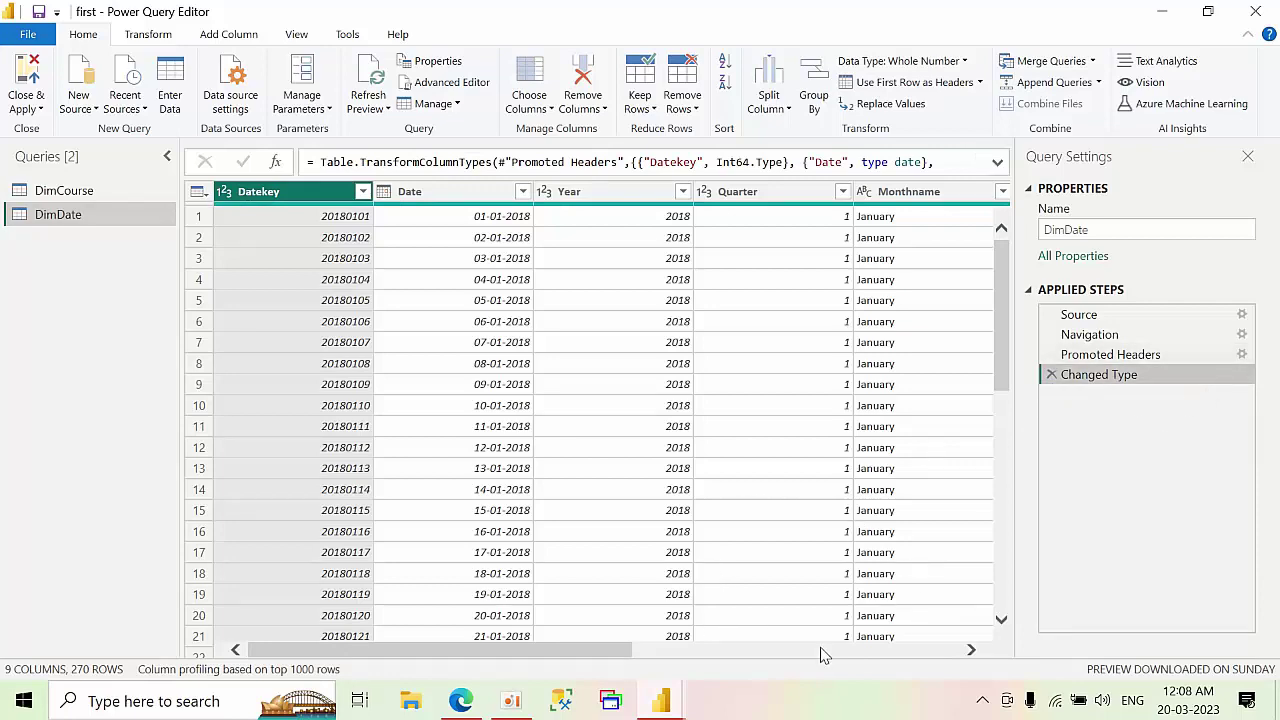
Merge the Monthname and Year columns, Monthname first, with a custom underscore separator into a column named Year_Month
left_click_drag(630, 651, 725, 655)
left_click(357, 194)
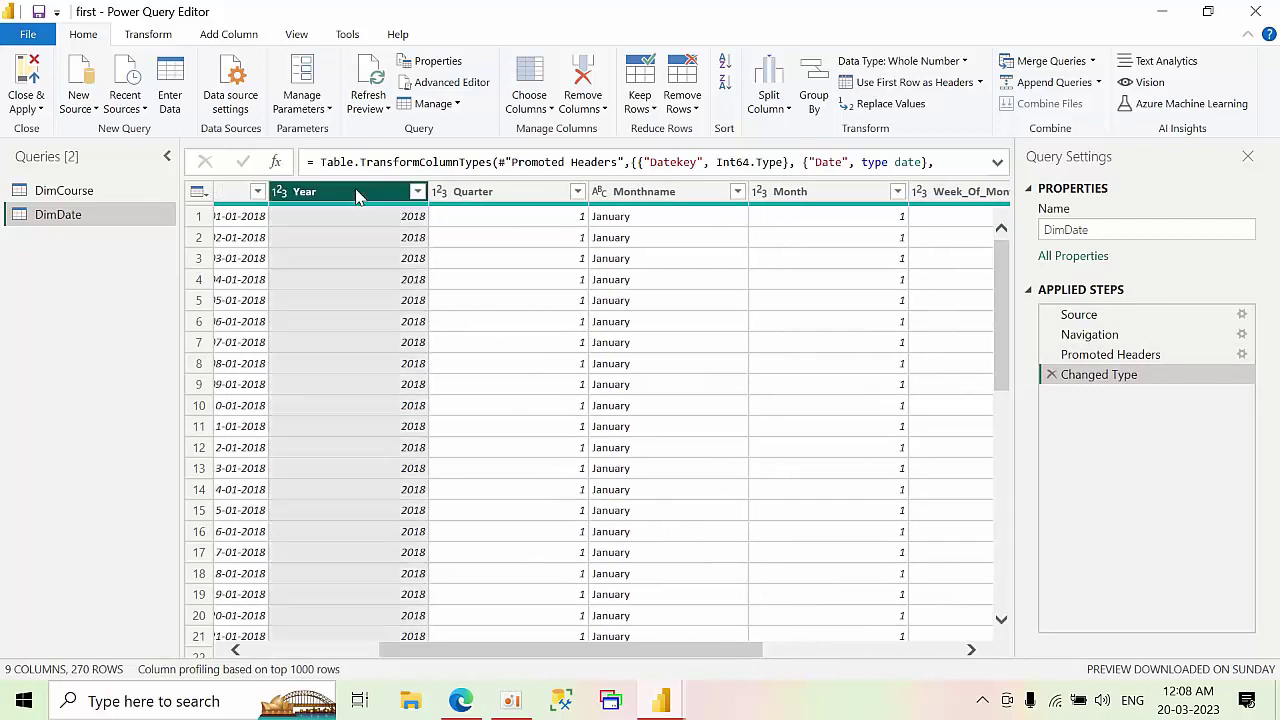
left_click(656, 195)
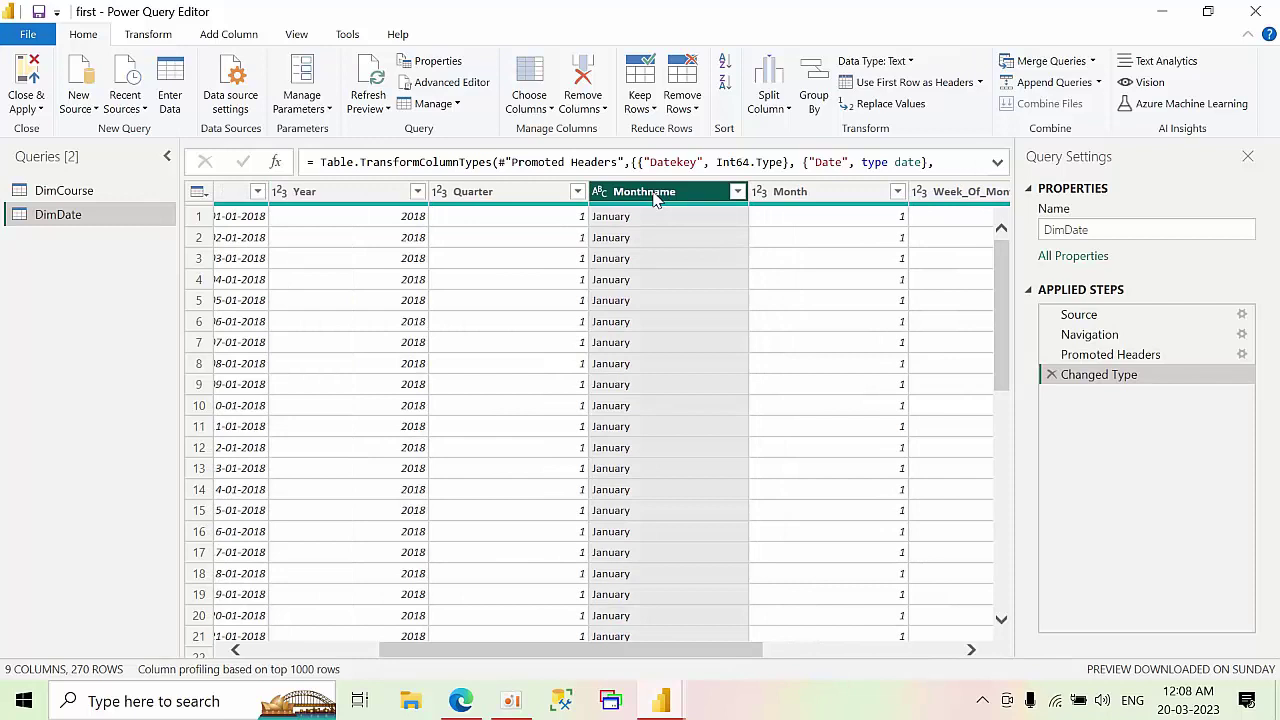
left_click(340, 193, "ctrl")
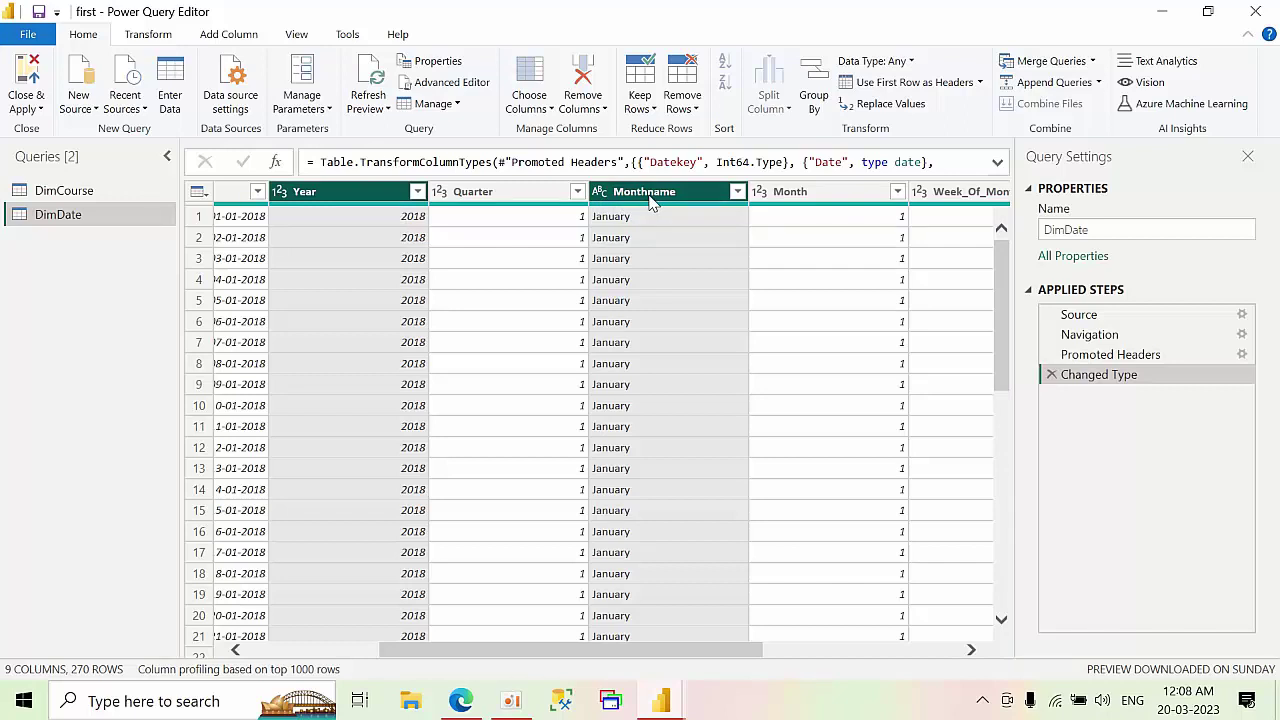
right_click(650, 200)
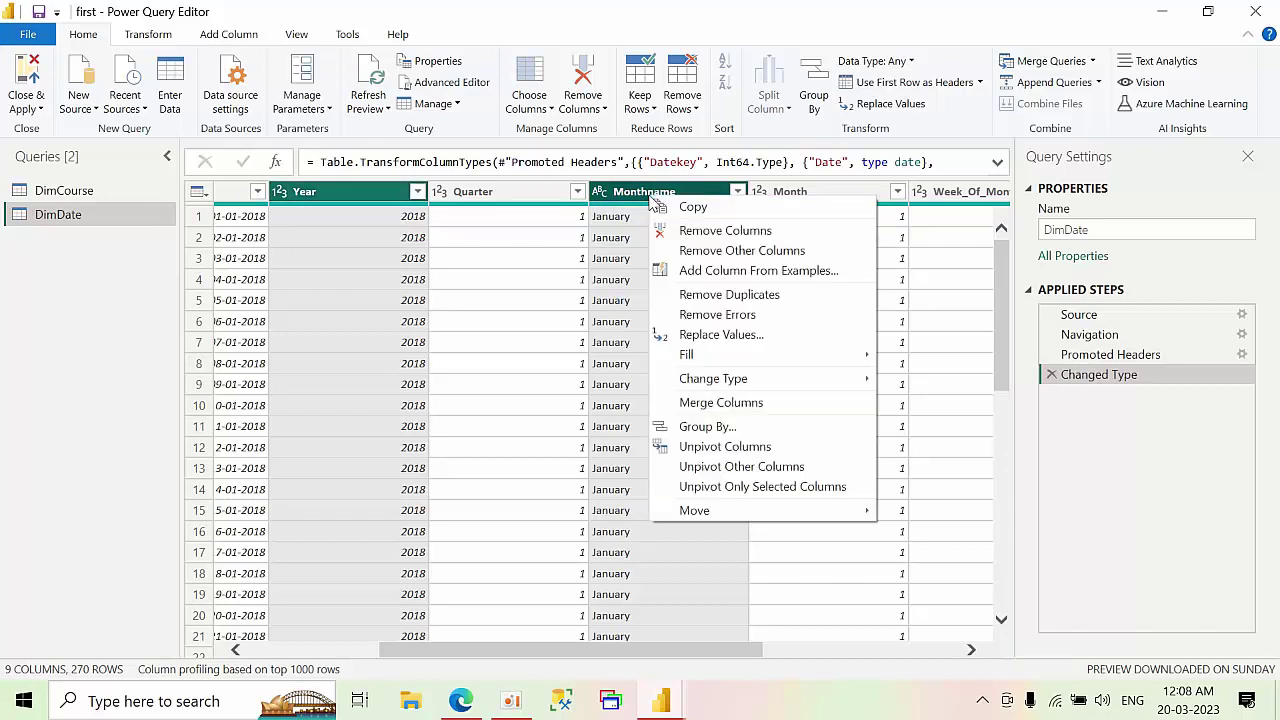
left_click(705, 403)
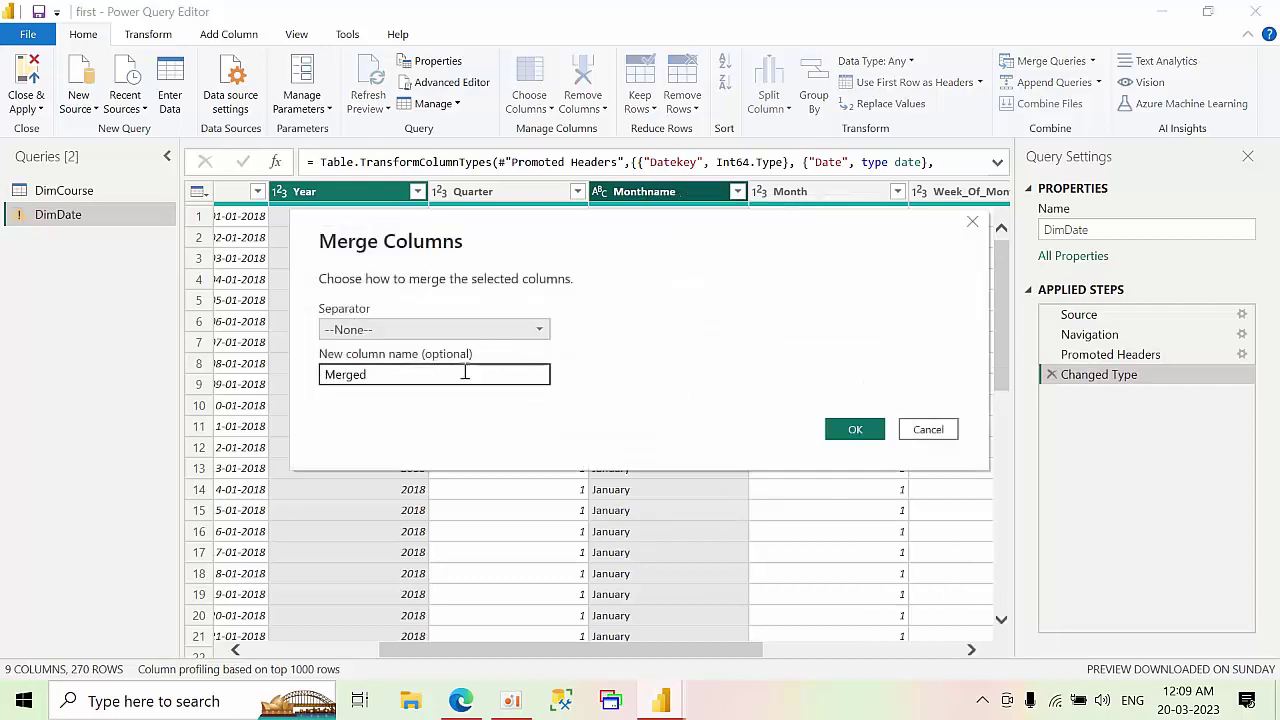
left_click(423, 330)
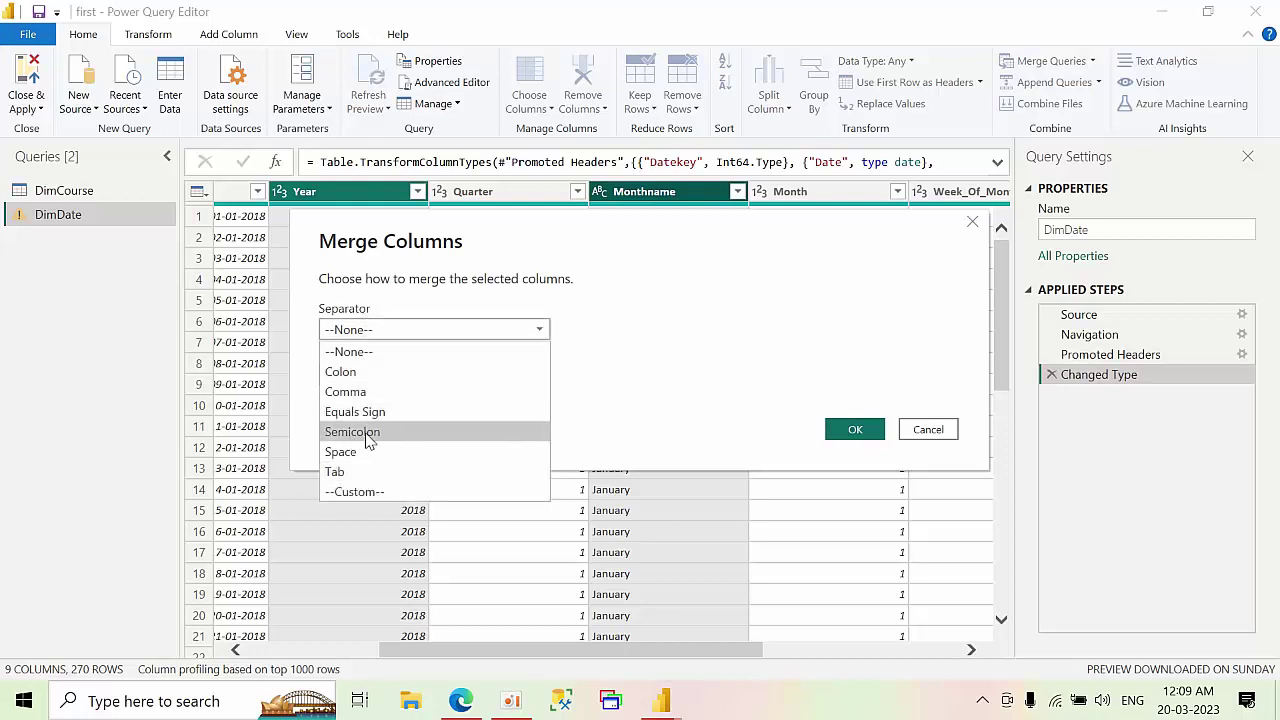
left_click(366, 492)
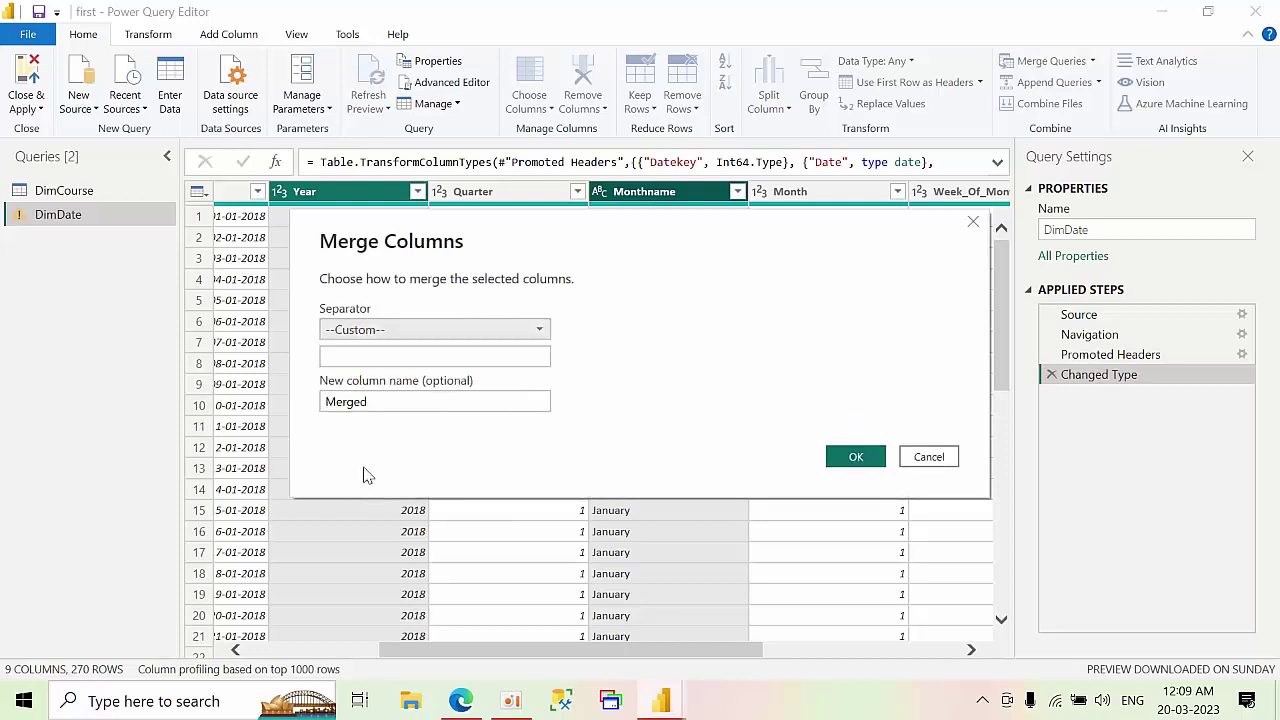
left_click(374, 355)
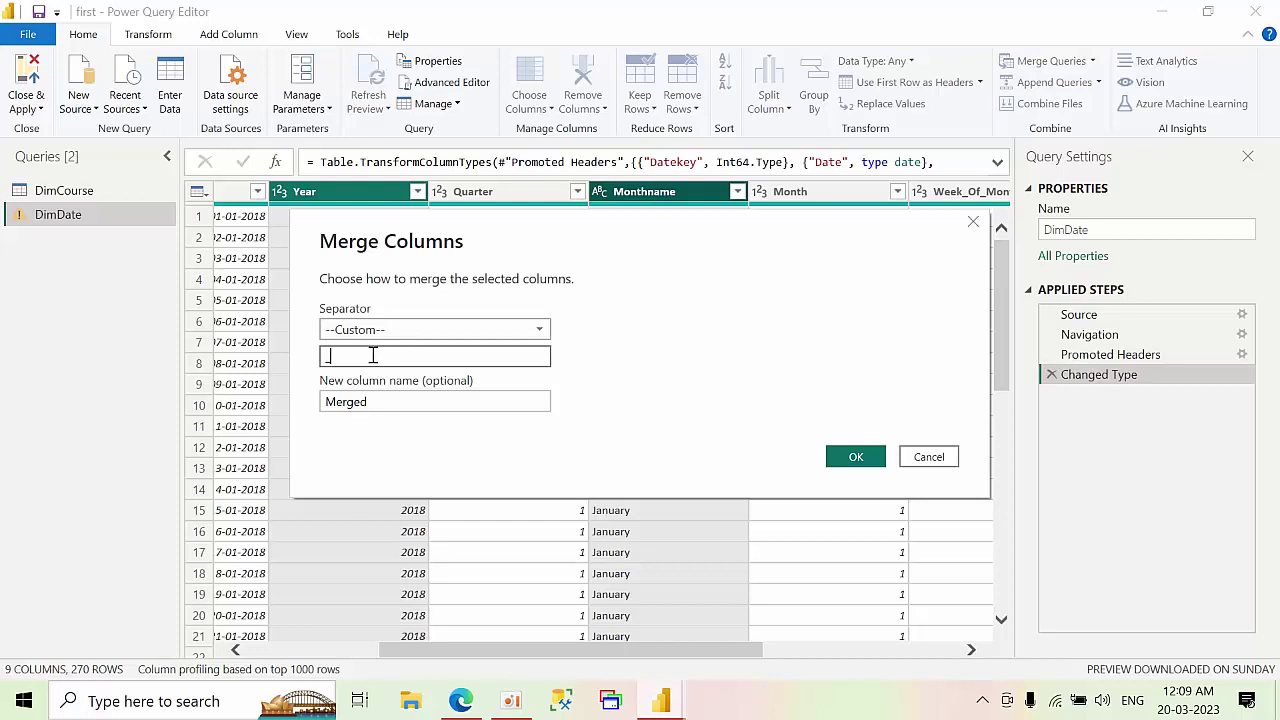
key("Tab")
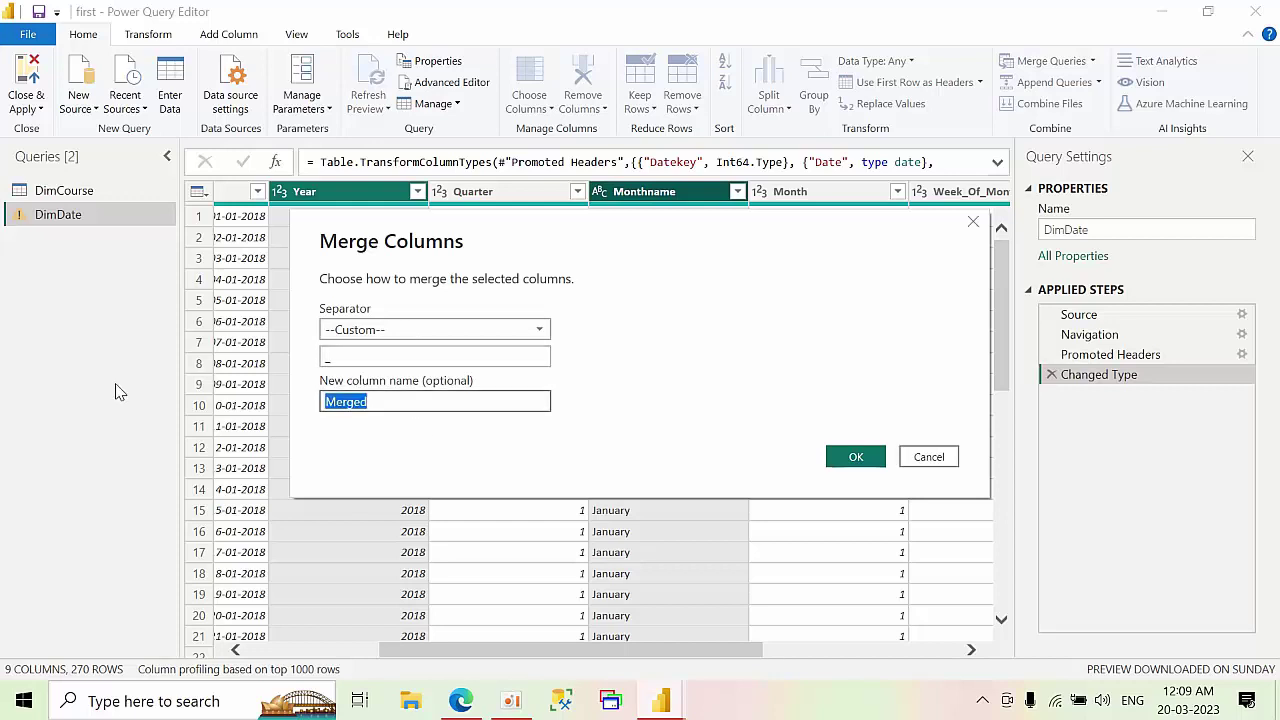
type("Year_Month")
left_click(852, 456)
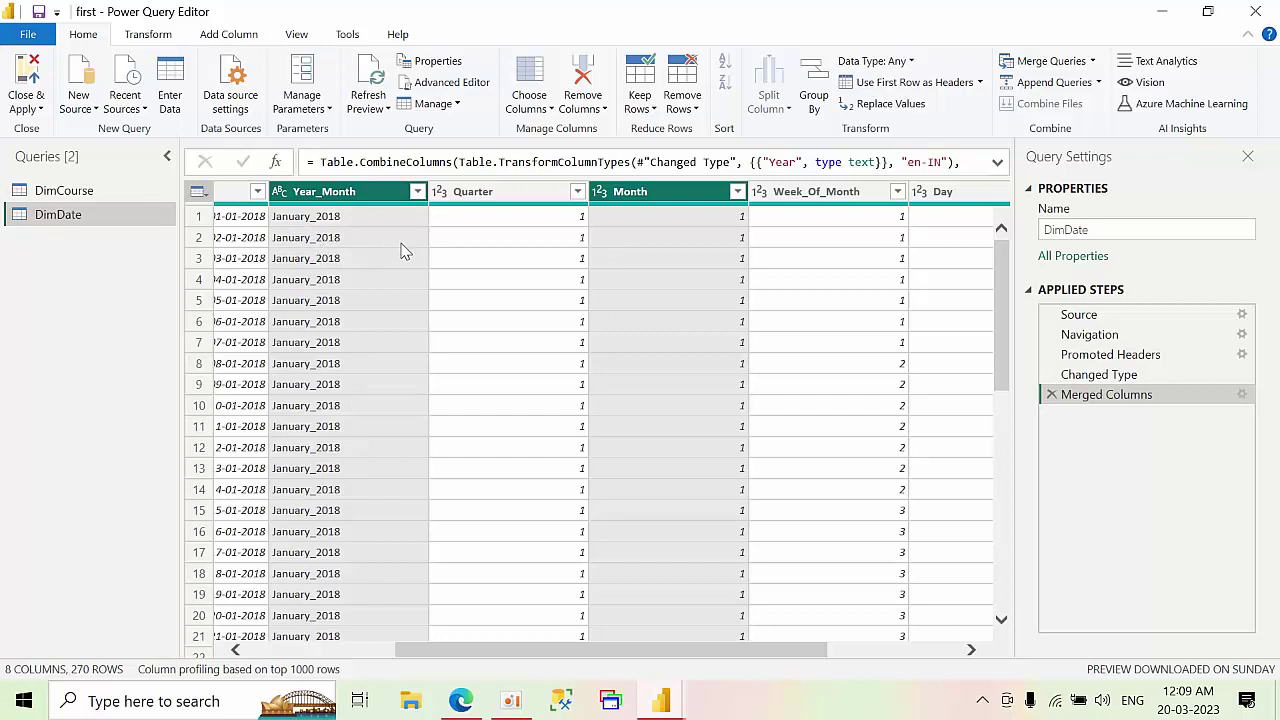
Remove the column merge from DimDate and open a new merge of Year and Monthname, with Year first
left_click(1051, 395)
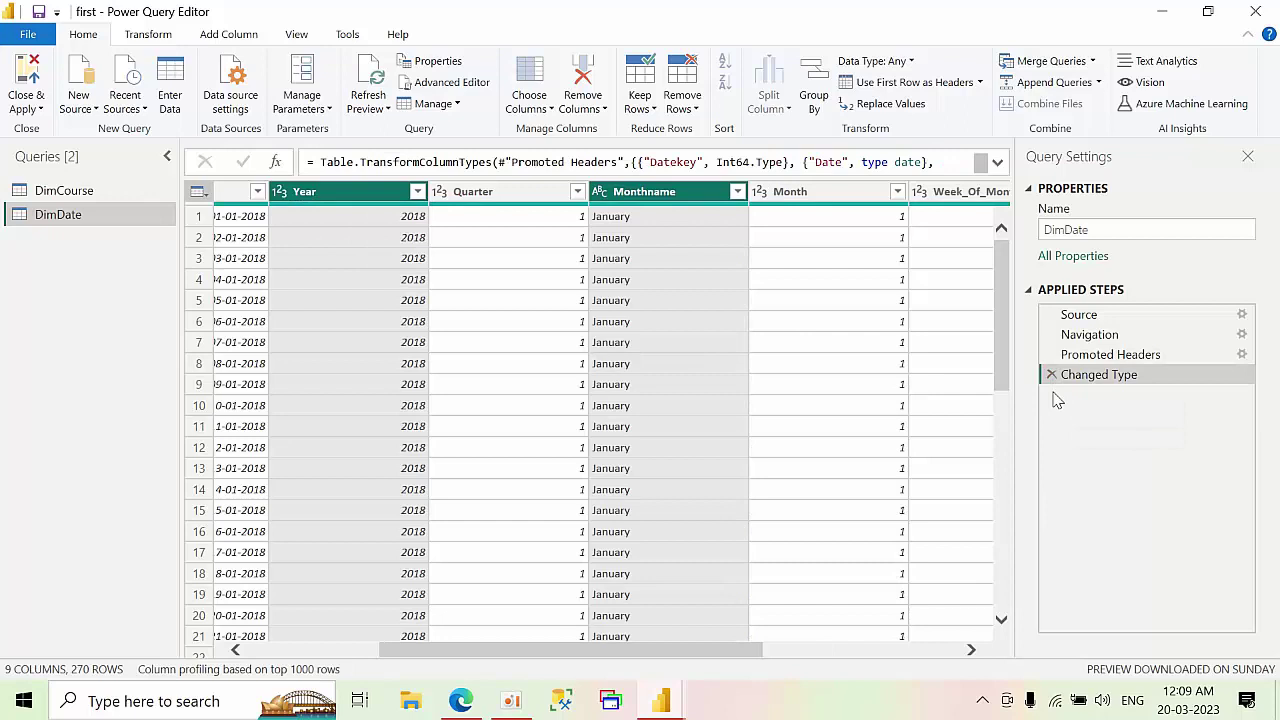
left_click(669, 280)
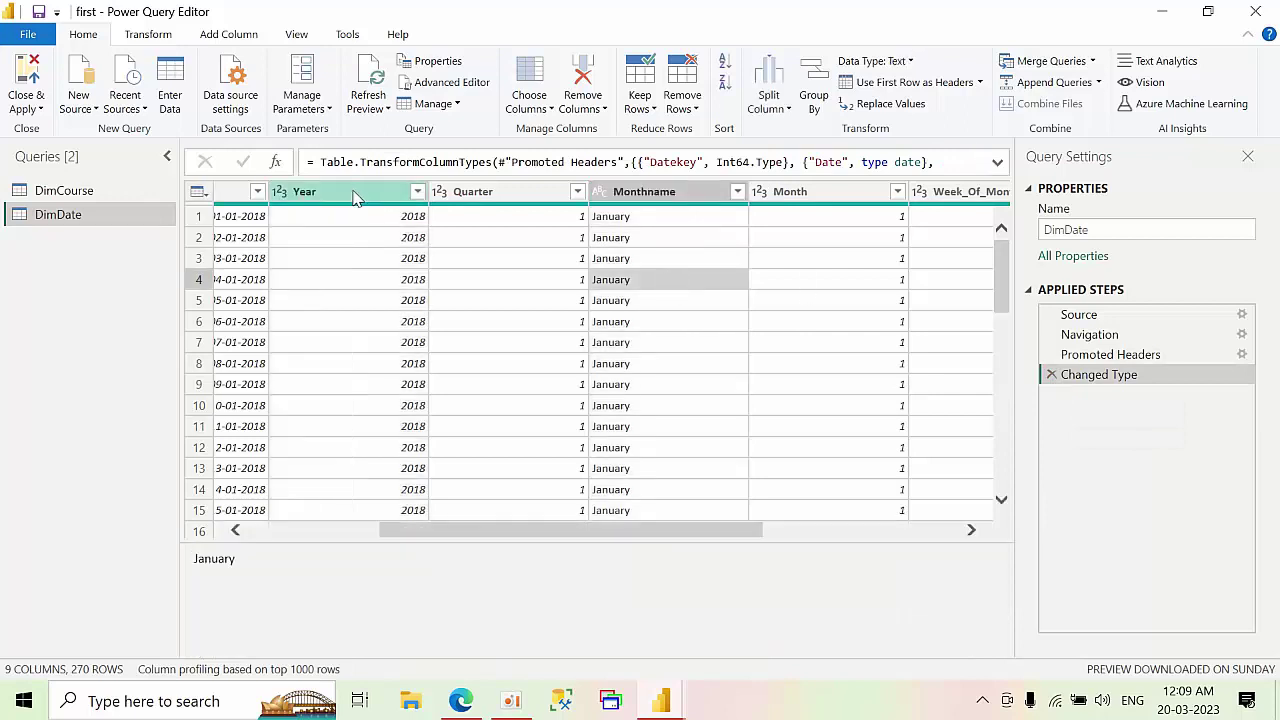
left_click(352, 194)
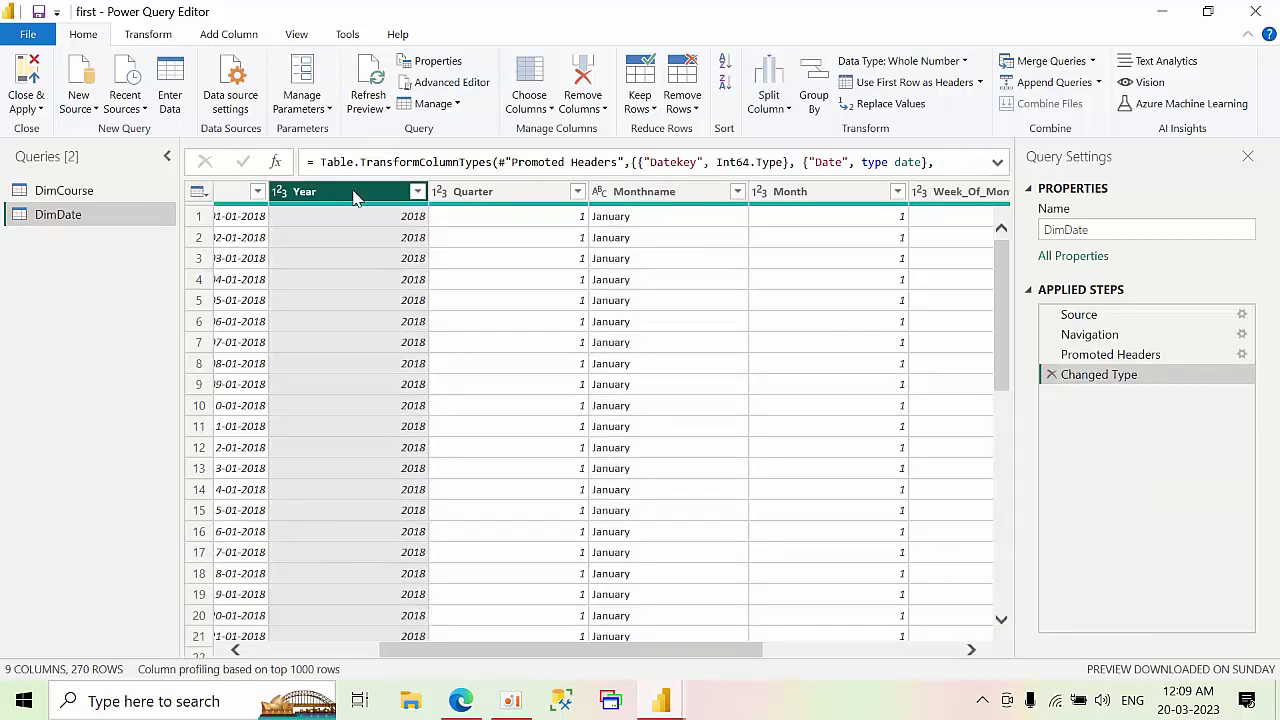
left_click(644, 200, "ctrl")
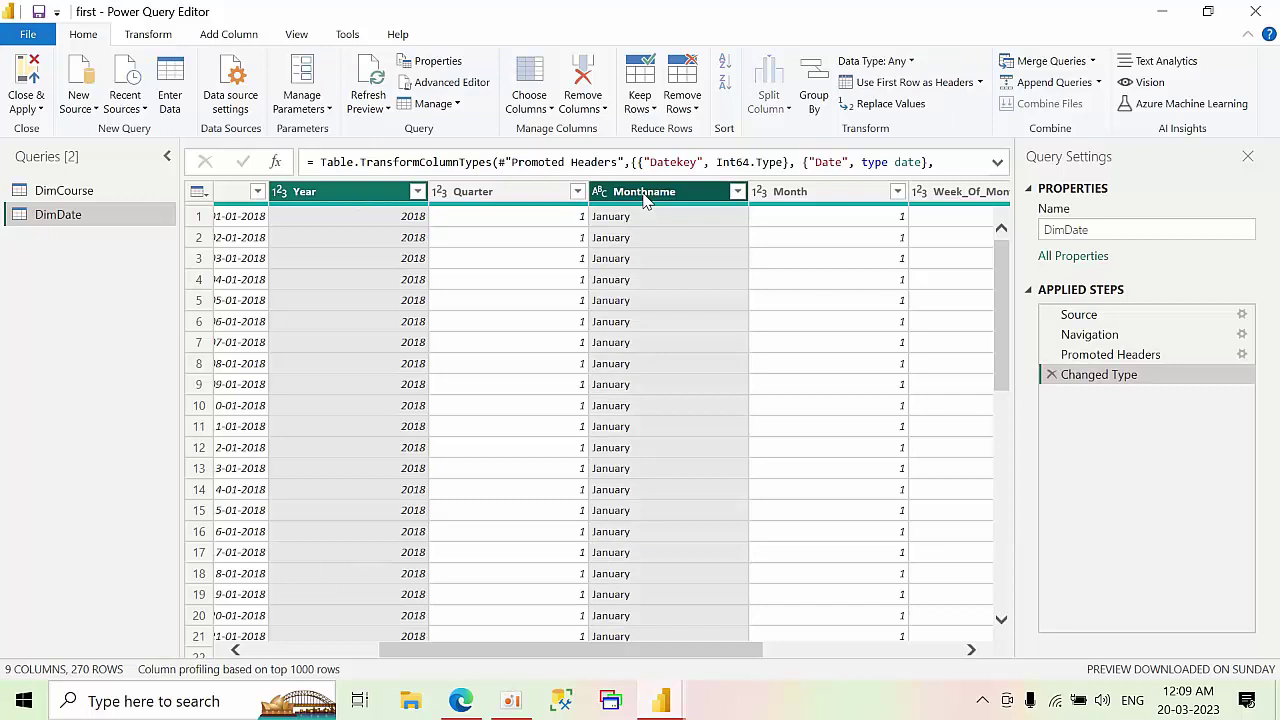
right_click(644, 200)
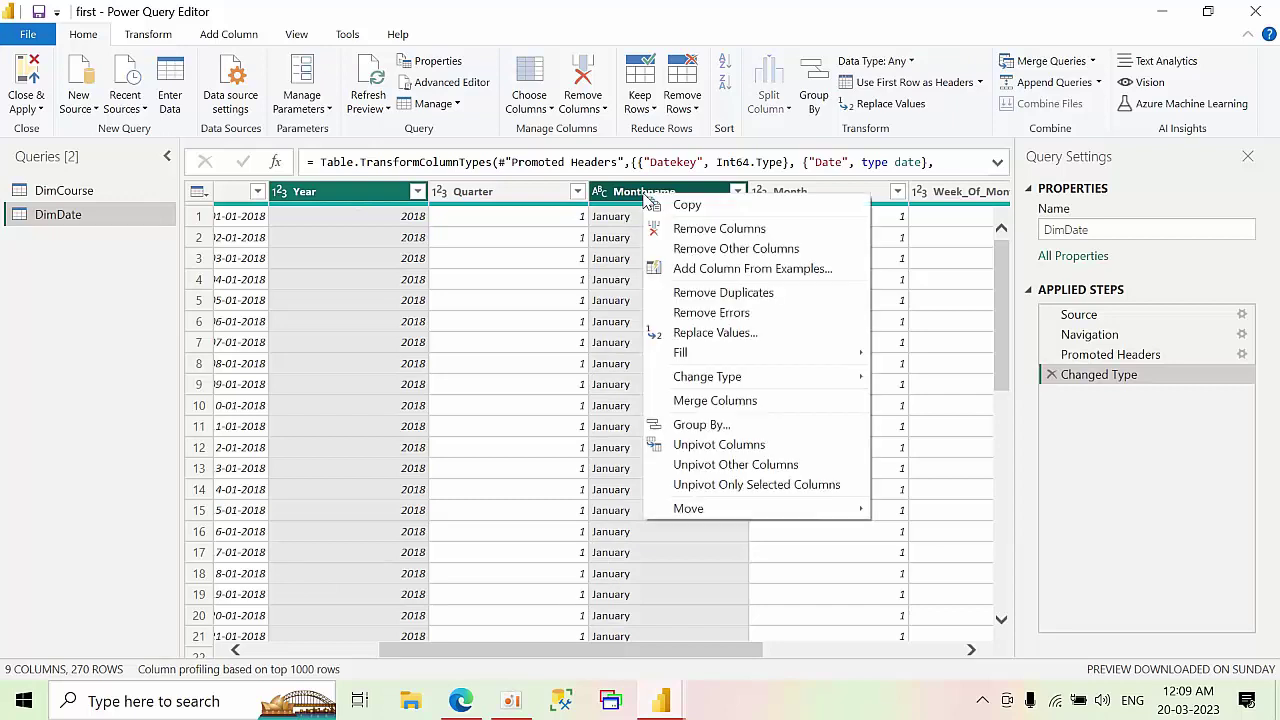
left_click(715, 400)
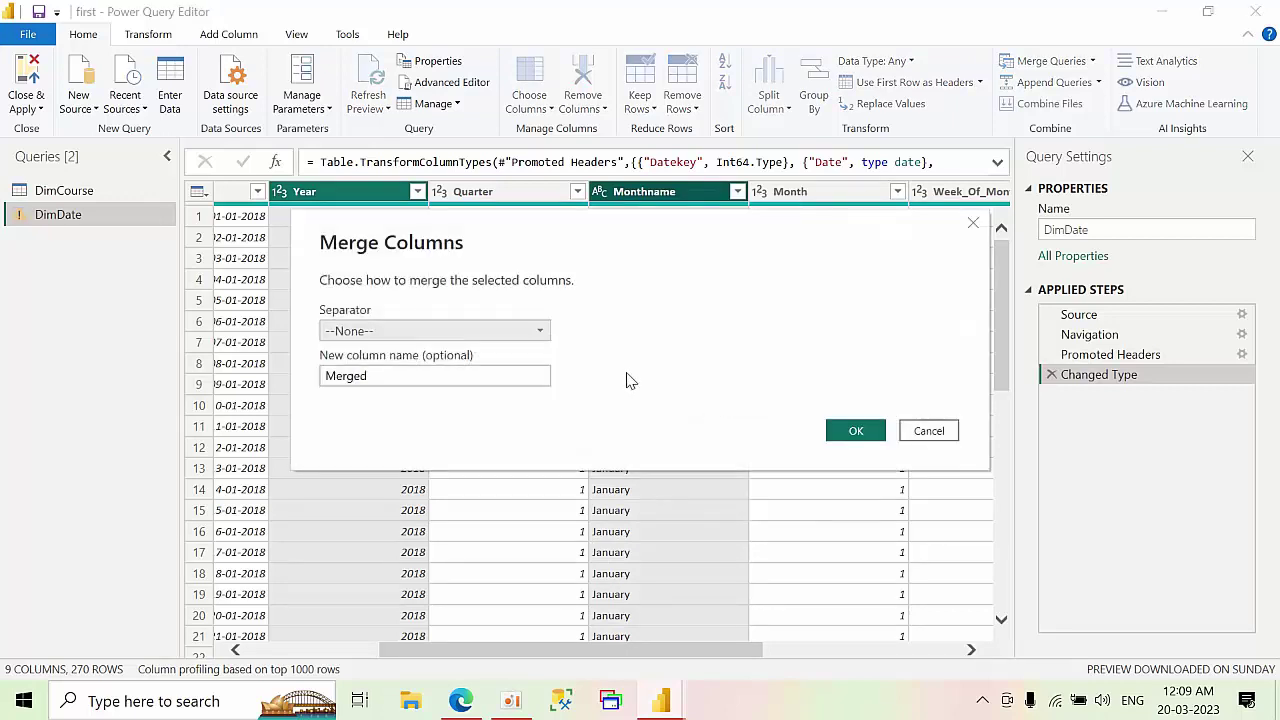
Merge the selected columns with a custom underscore separator and name the new column Year_Month
left_click(368, 331)
left_click(362, 492)
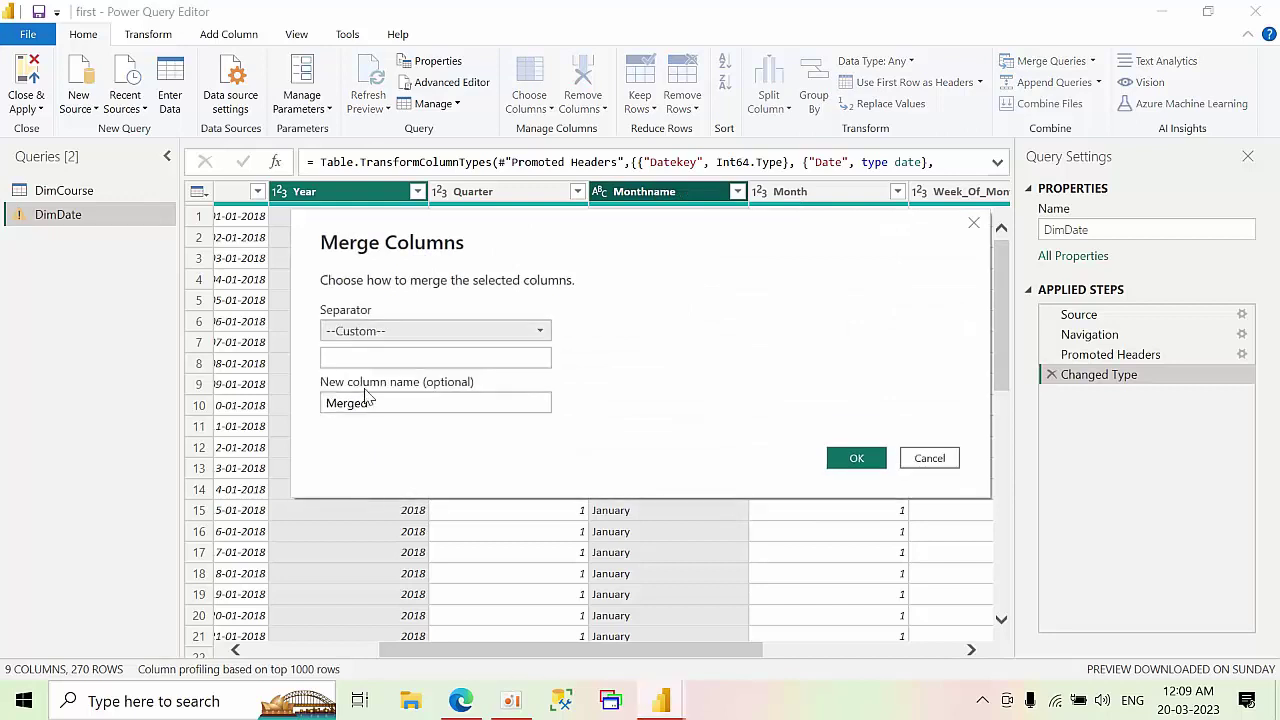
left_click(364, 360)
type("_")
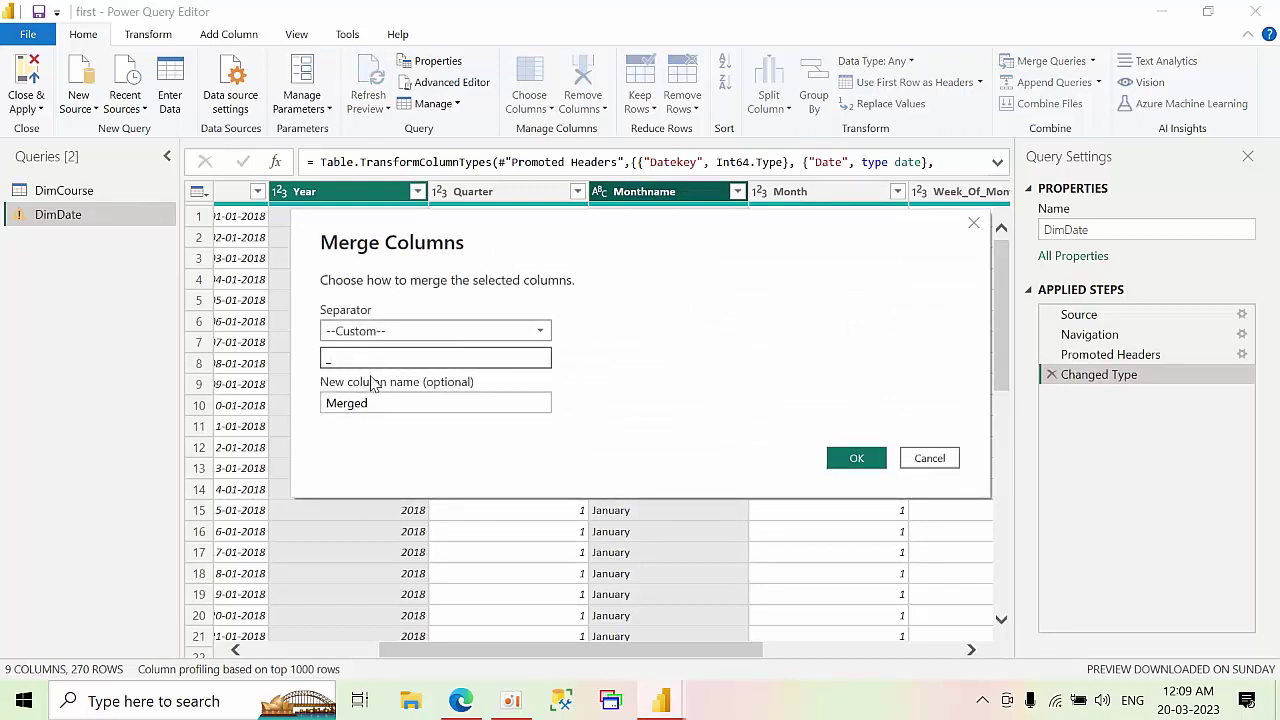
double_click(397, 400)
type("Yea")
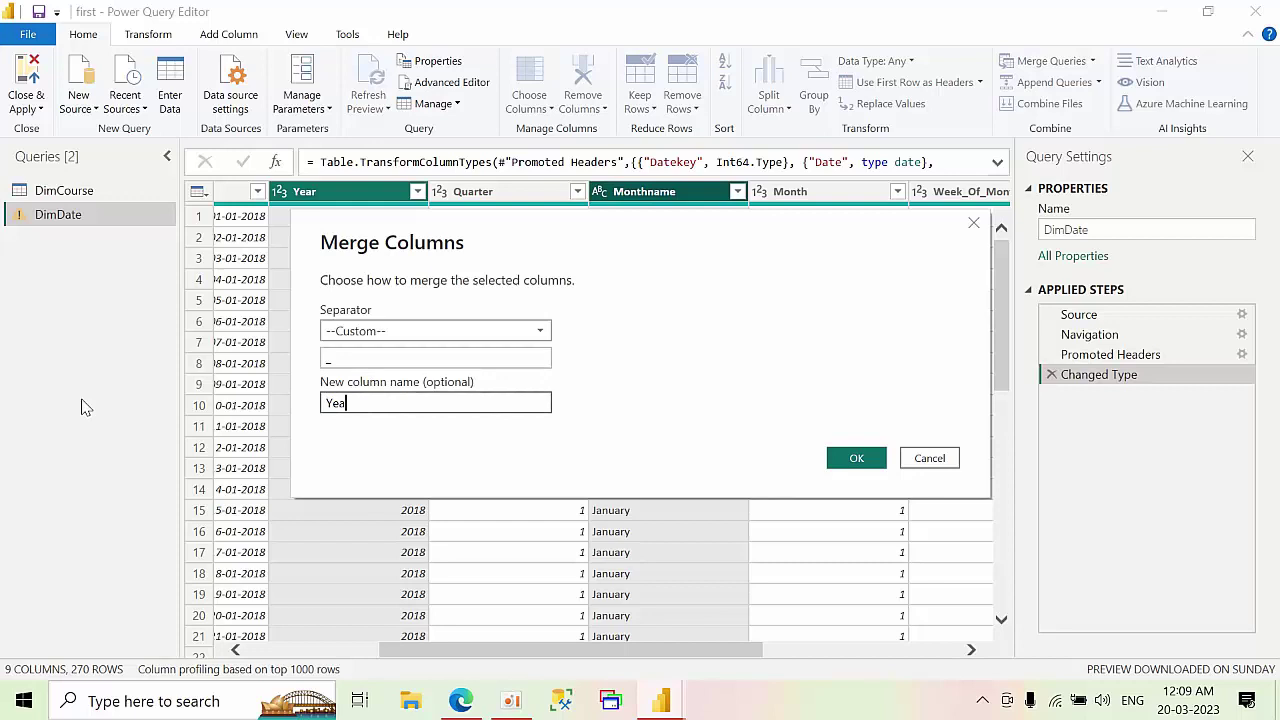
type("r_MOnth")
left_click(853, 458)
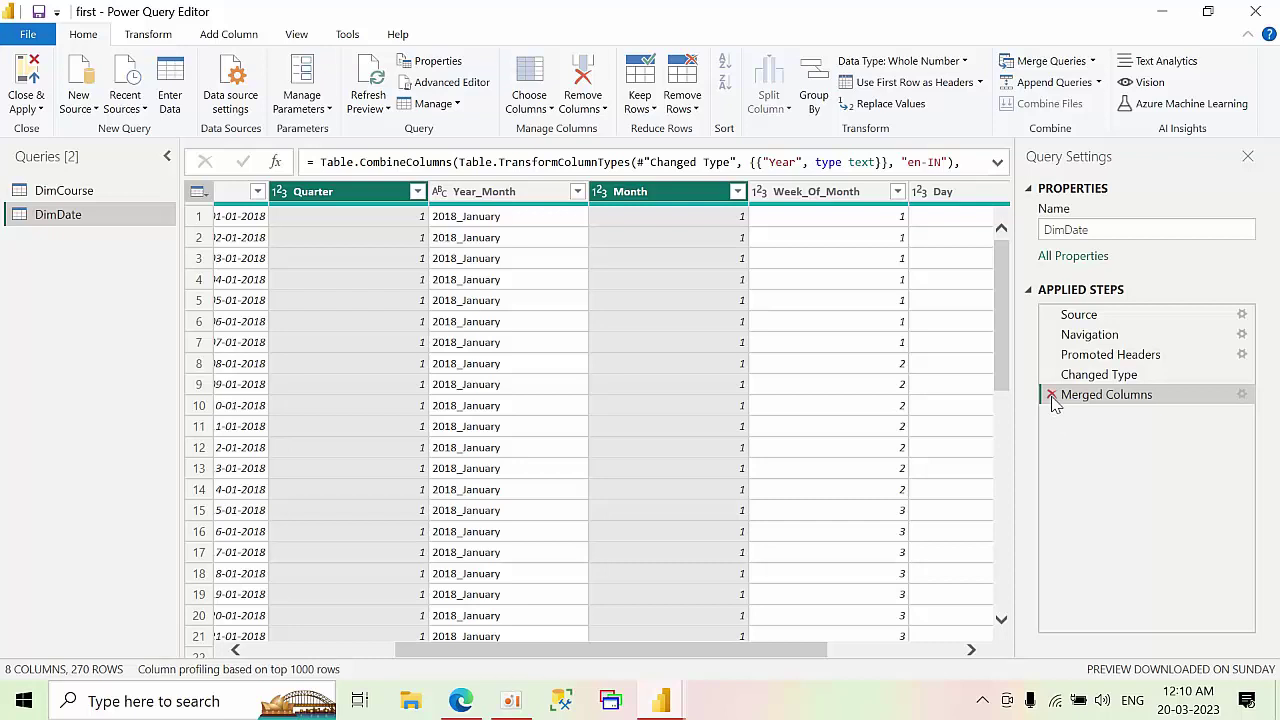
Delete the Merged Columns step from the DimDate query to restore the separate Year and Monthname columns
left_click(1052, 396)
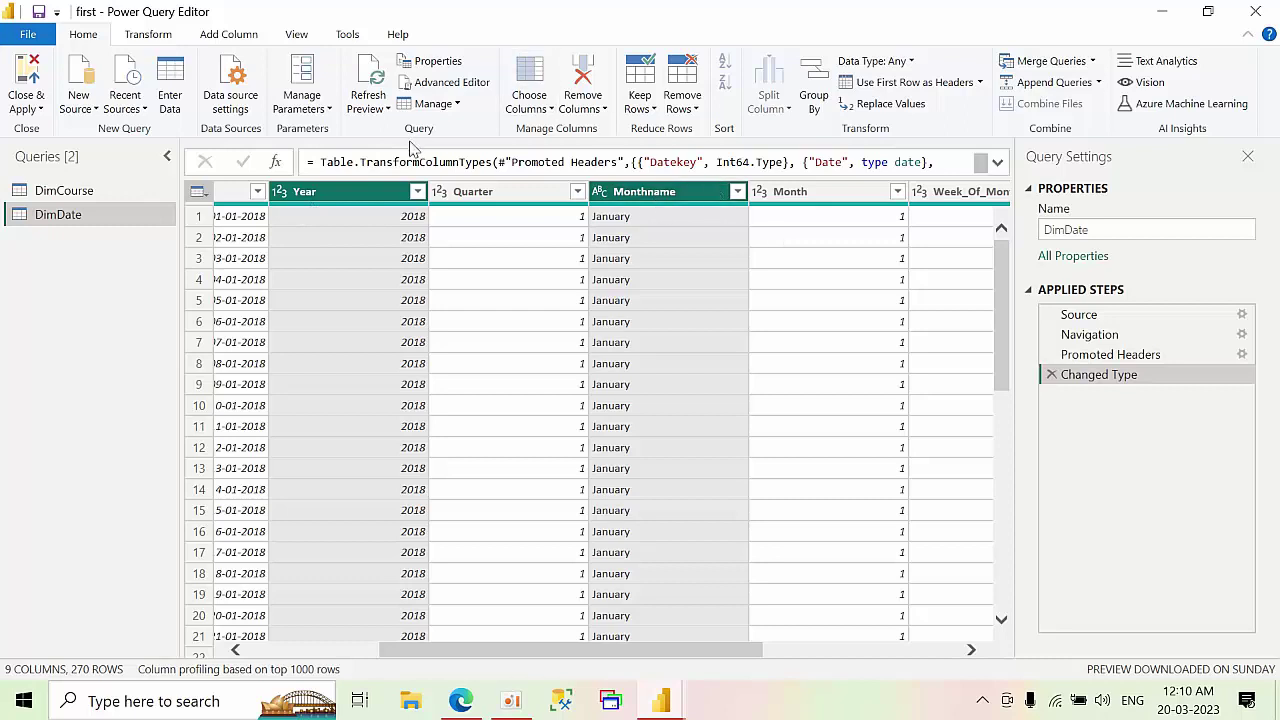
right_click(334, 200)
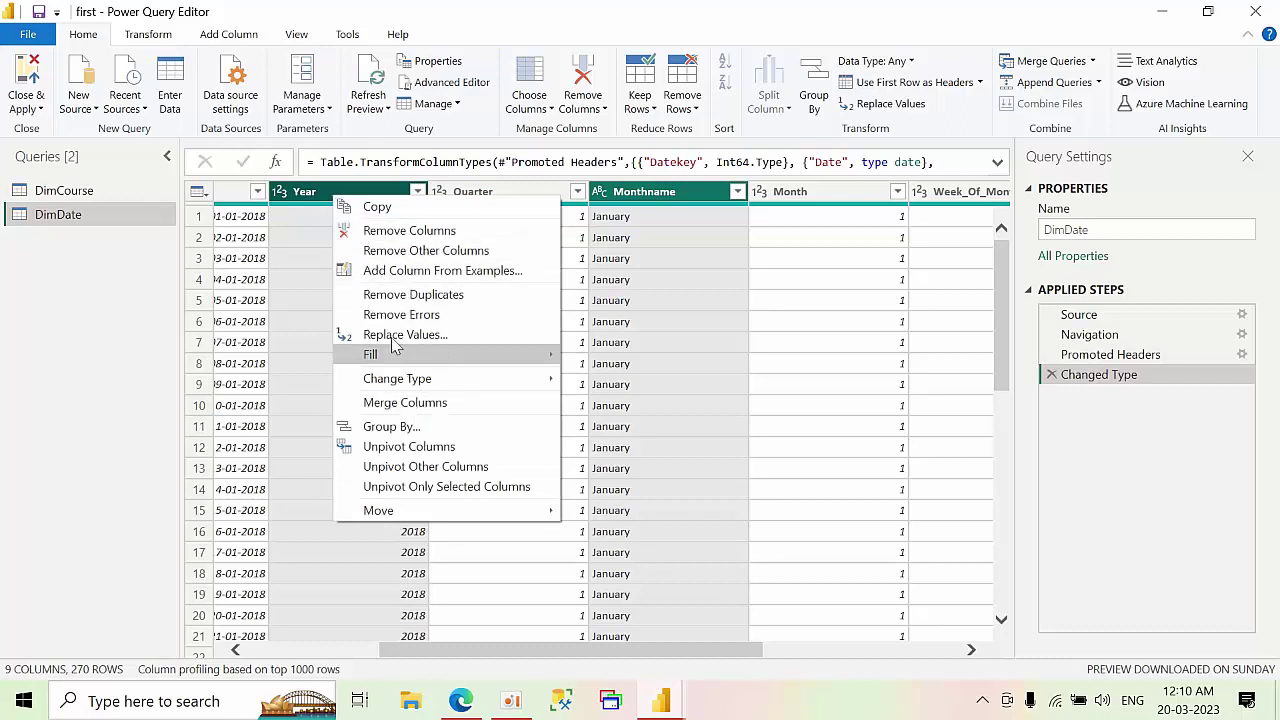
left_click(310, 314)
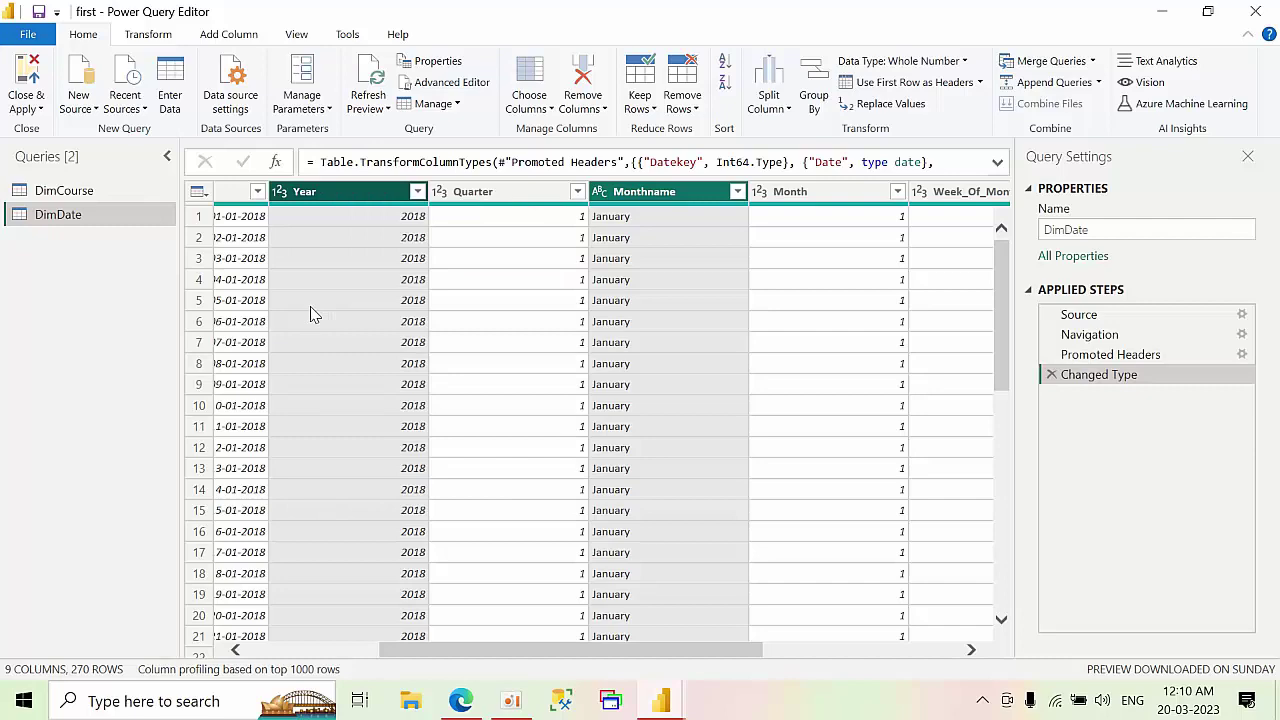
left_click(314, 314)
Duplicate the Year column in the DimDate query
left_click(336, 191)
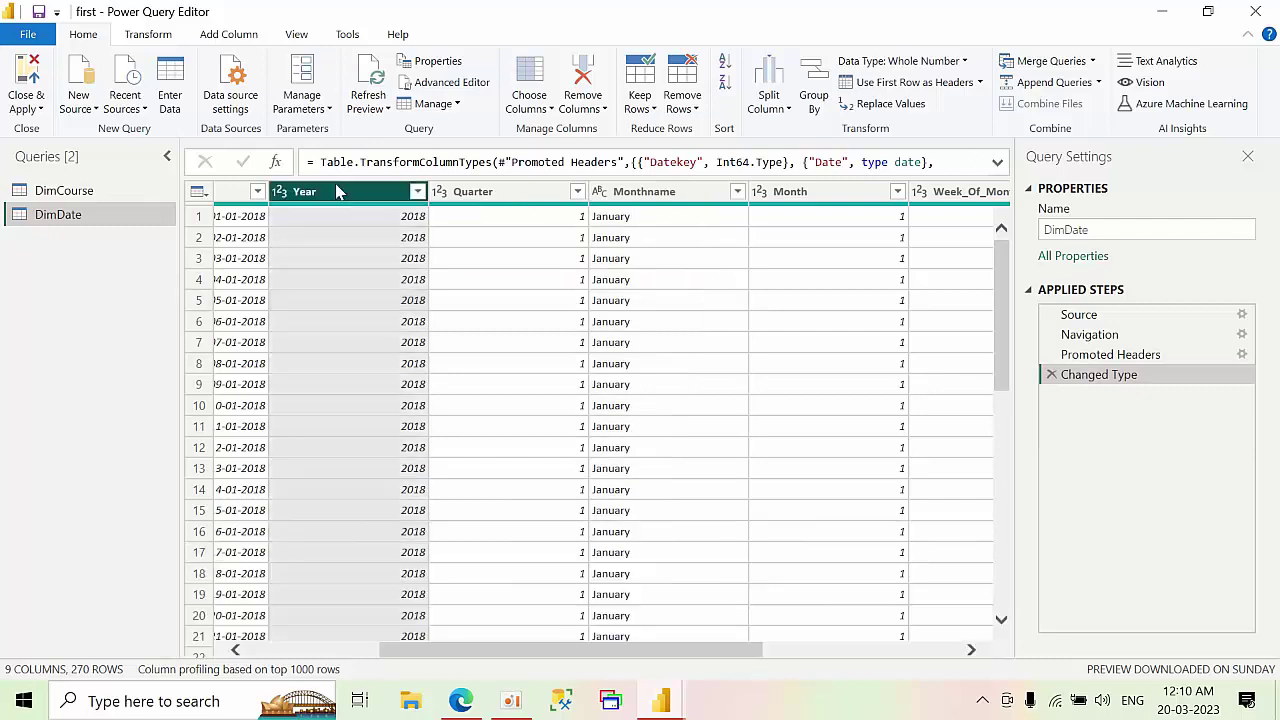
right_click(337, 191)
left_click(390, 262)
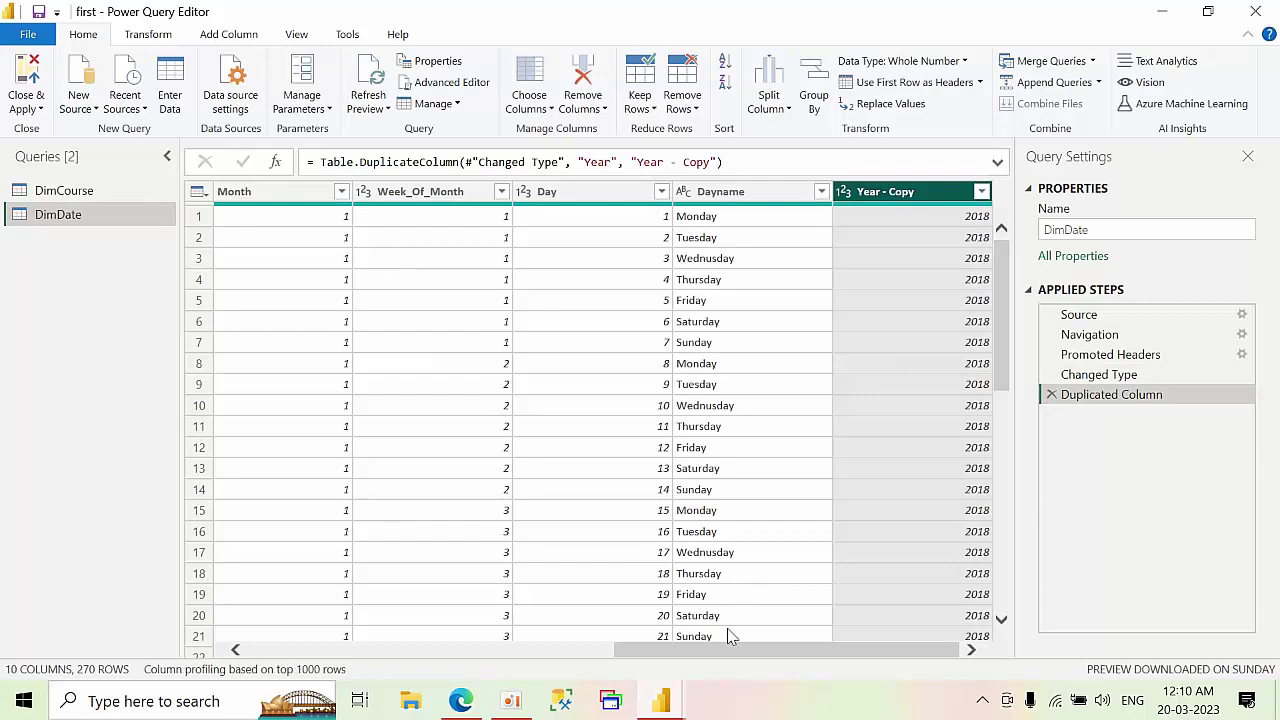
left_click_drag(722, 650, 396, 650)
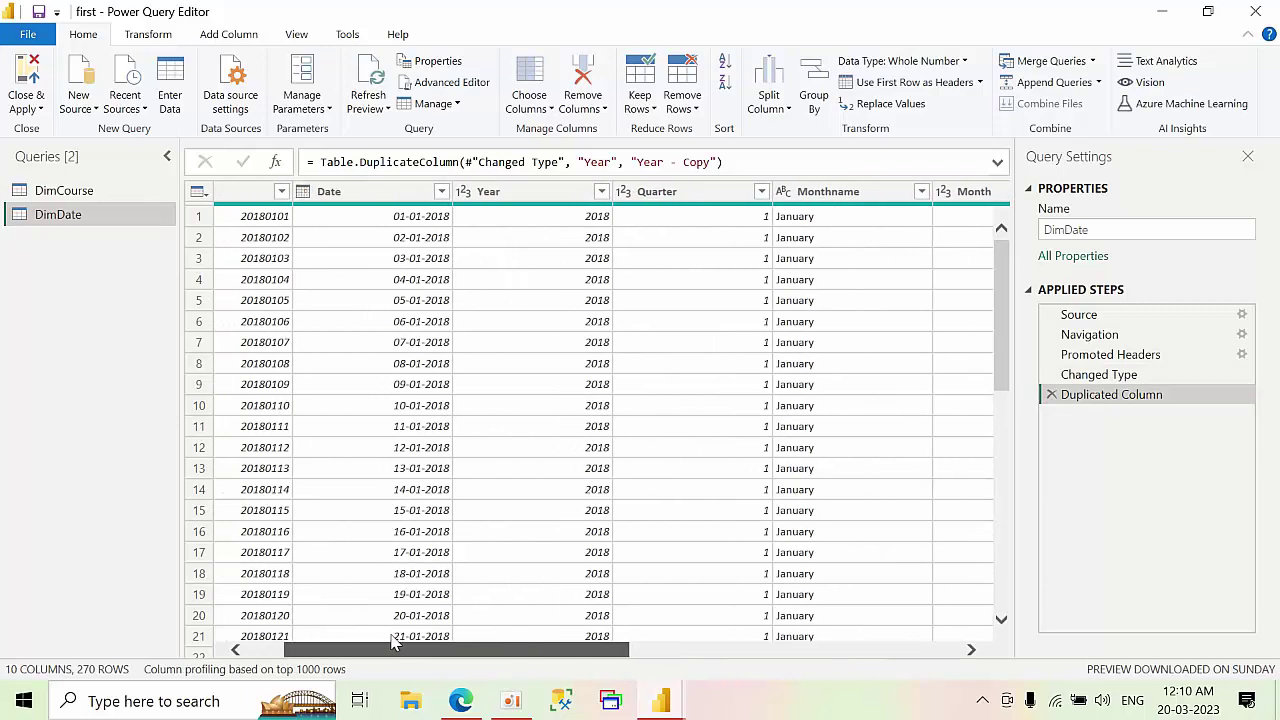
Duplicate the Monthname column in the DimDate query
left_click(822, 196)
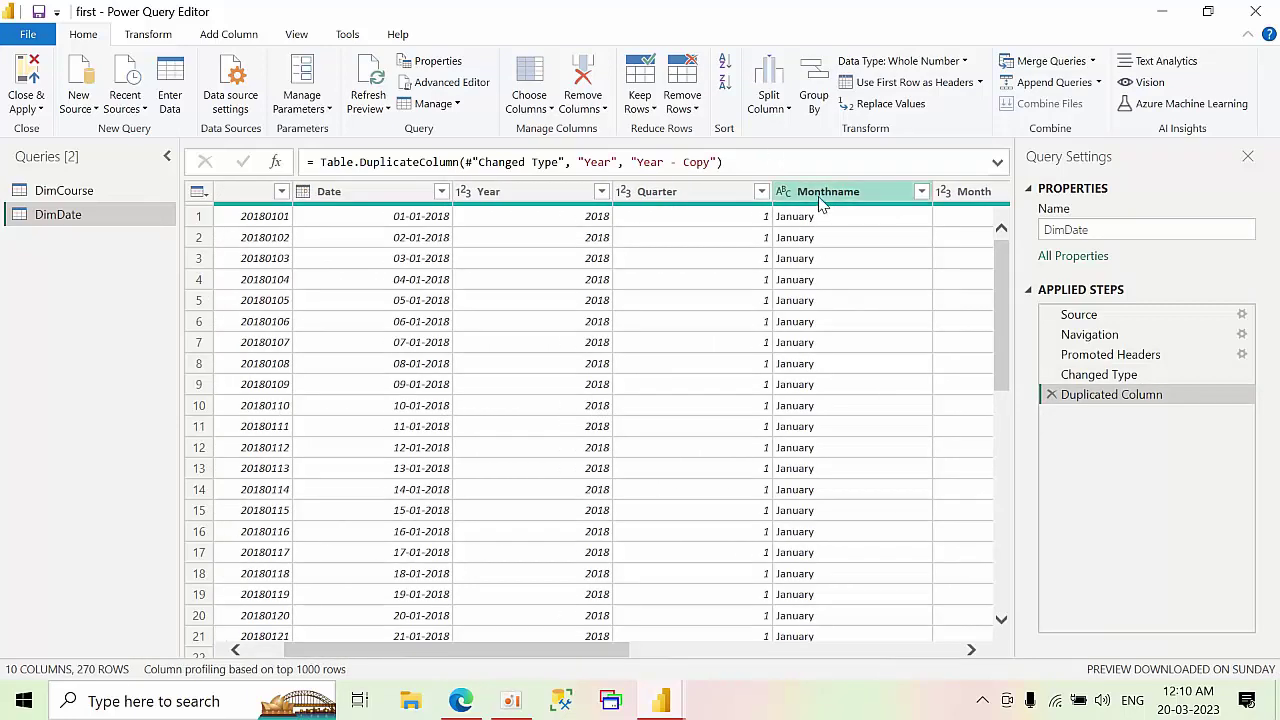
right_click(820, 197)
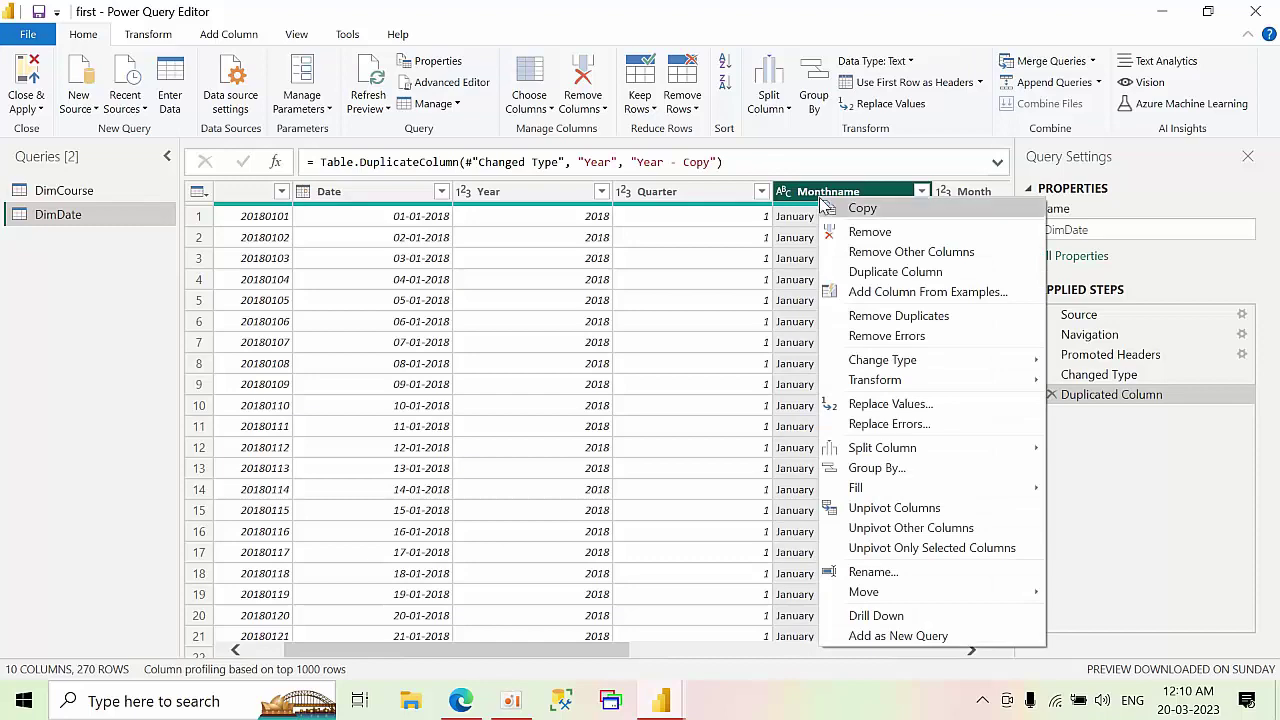
left_click(889, 272)
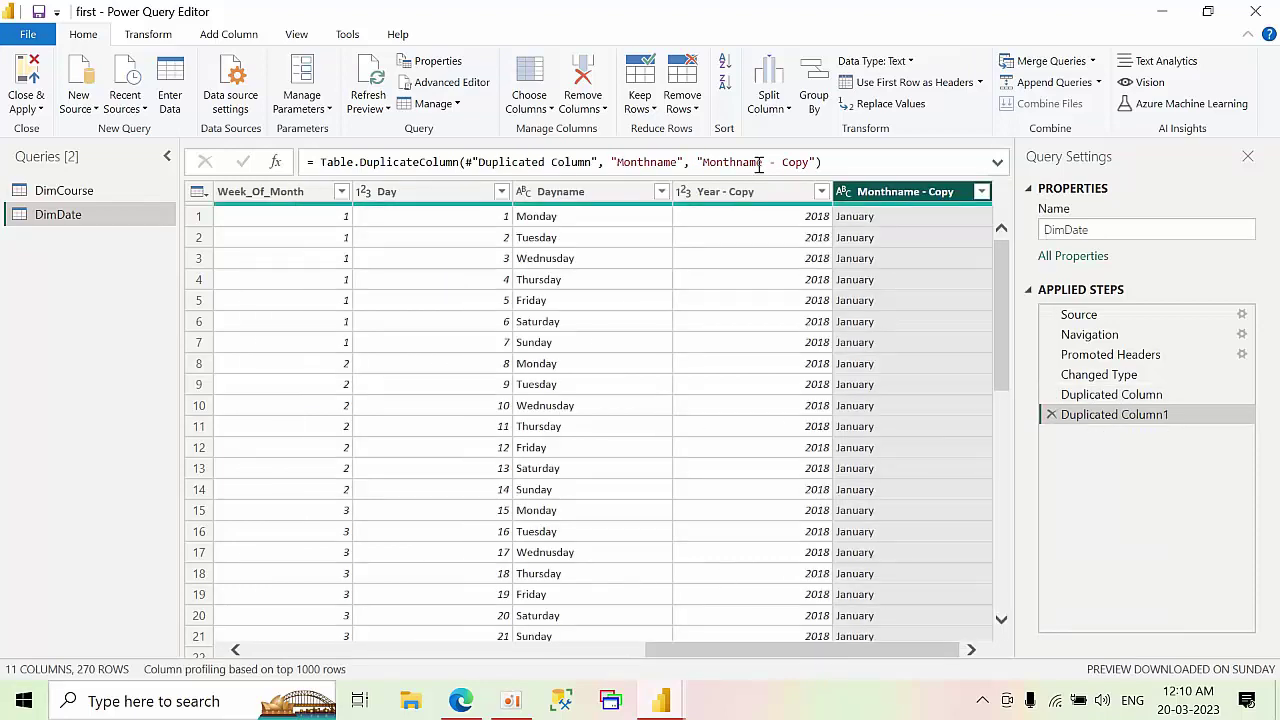
left_click(762, 197)
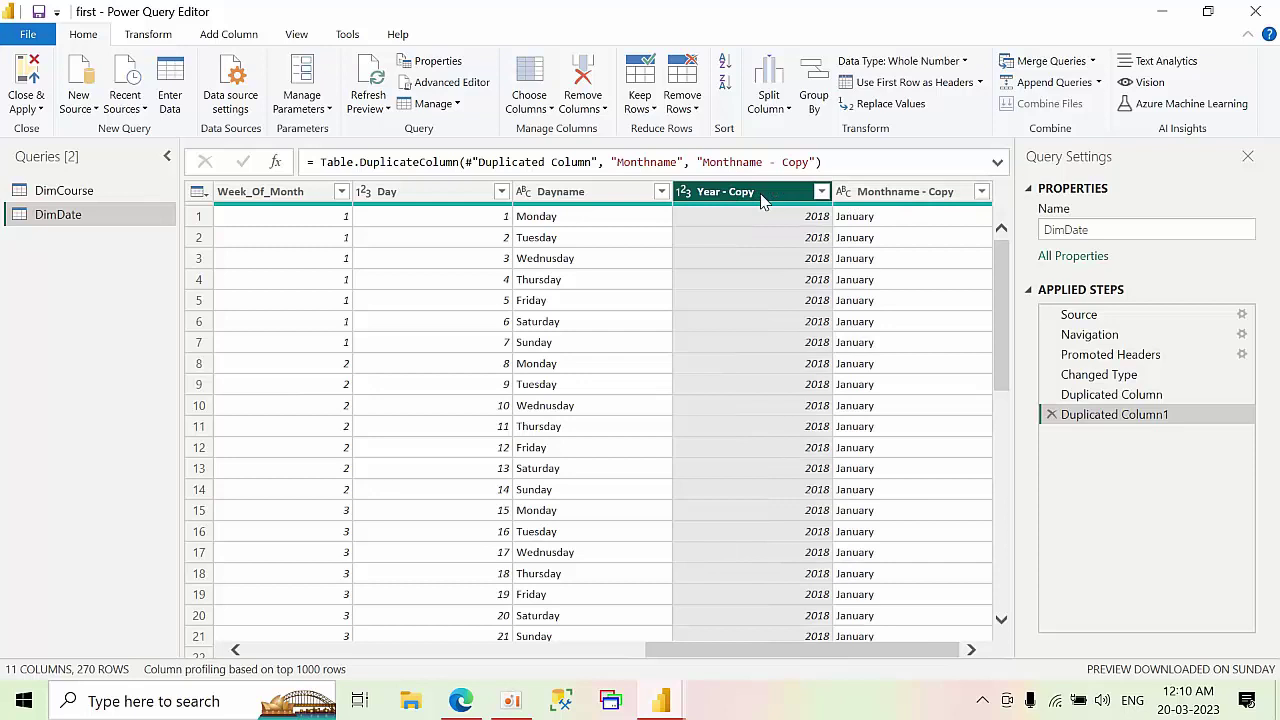
left_click(905, 195, "ctrl")
right_click(908, 197)
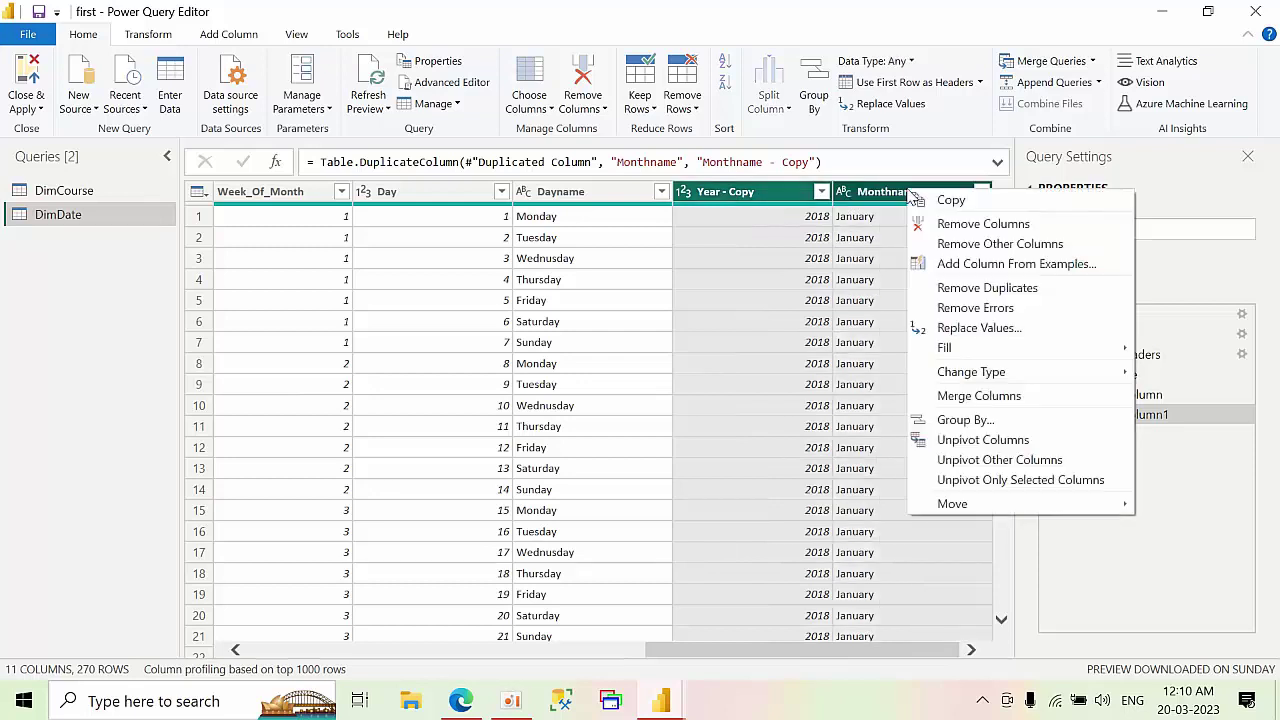
left_click(751, 283)
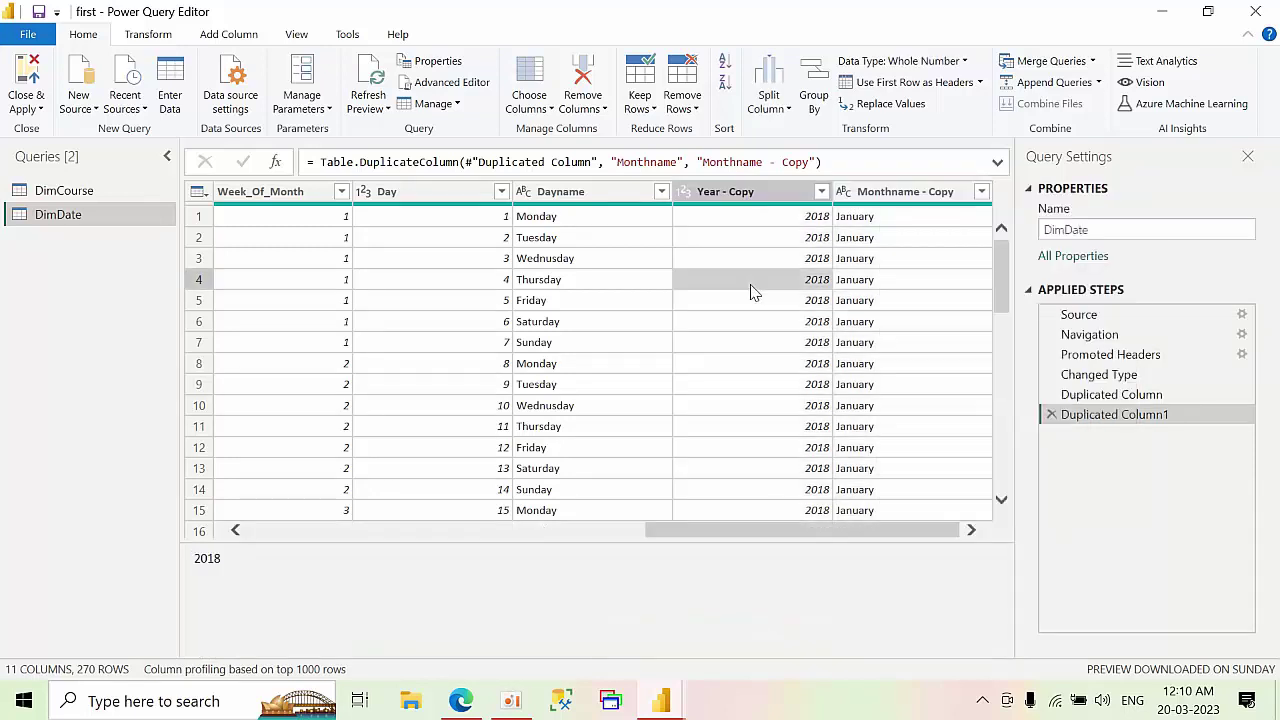
Merge Year - Copy and Monthname - Copy, in that order, with a custom underscore separator into a new column named Year_Month
left_click(736, 205)
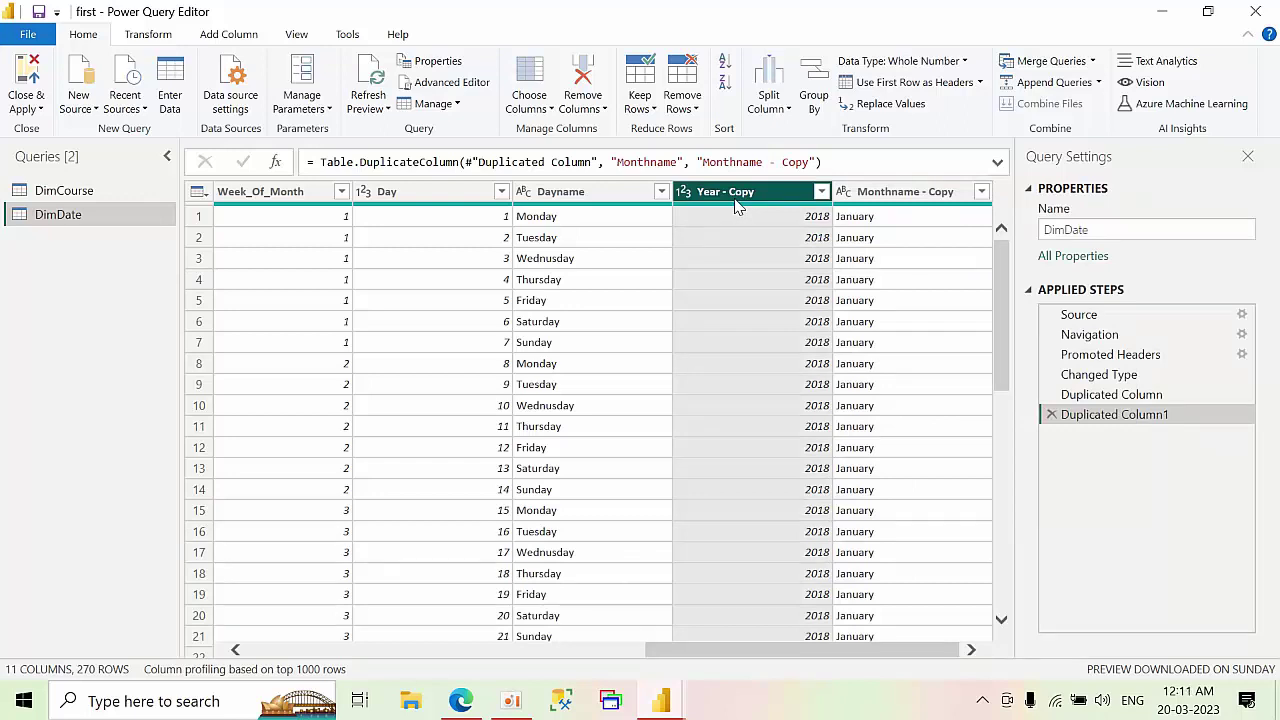
left_click(882, 194, "ctrl")
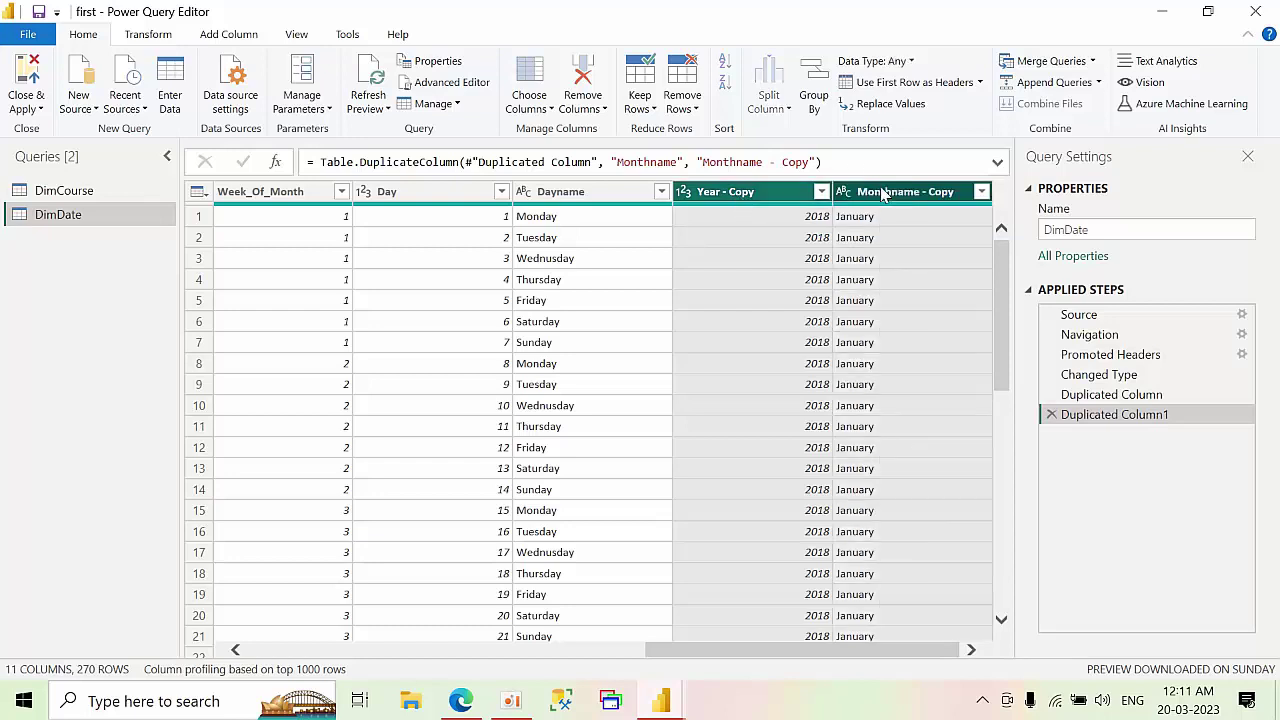
right_click(883, 195)
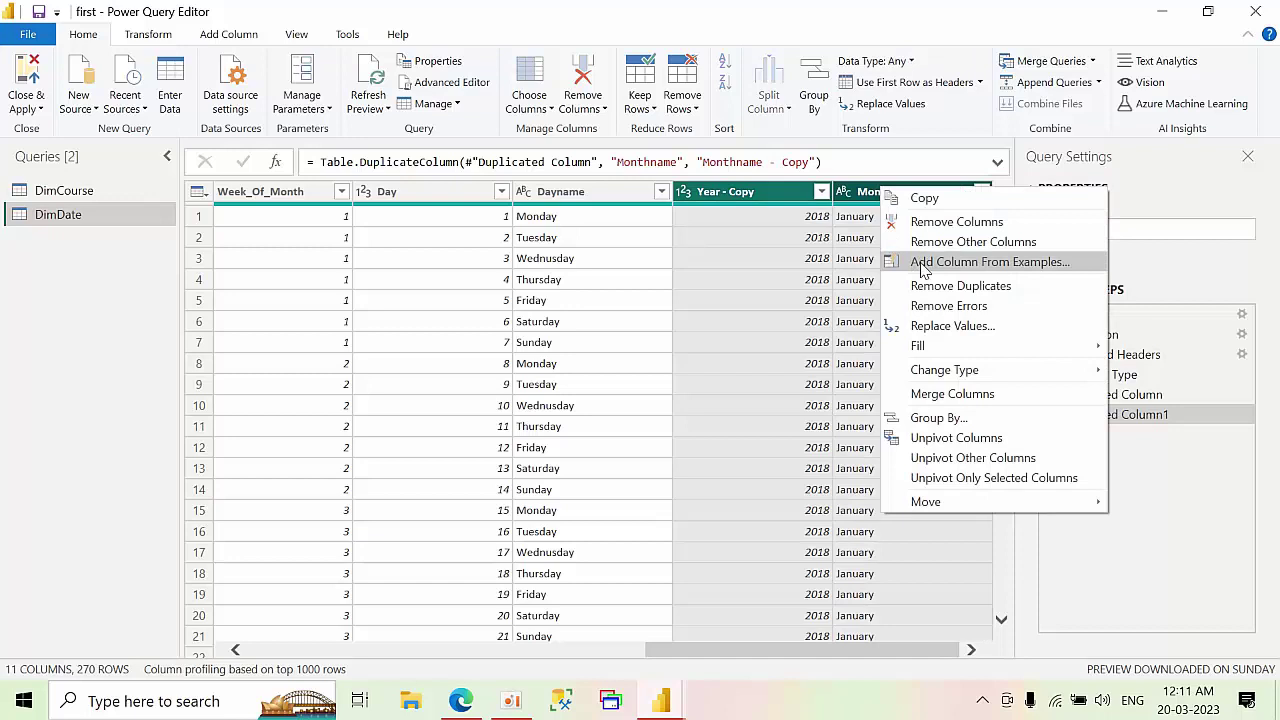
left_click(943, 396)
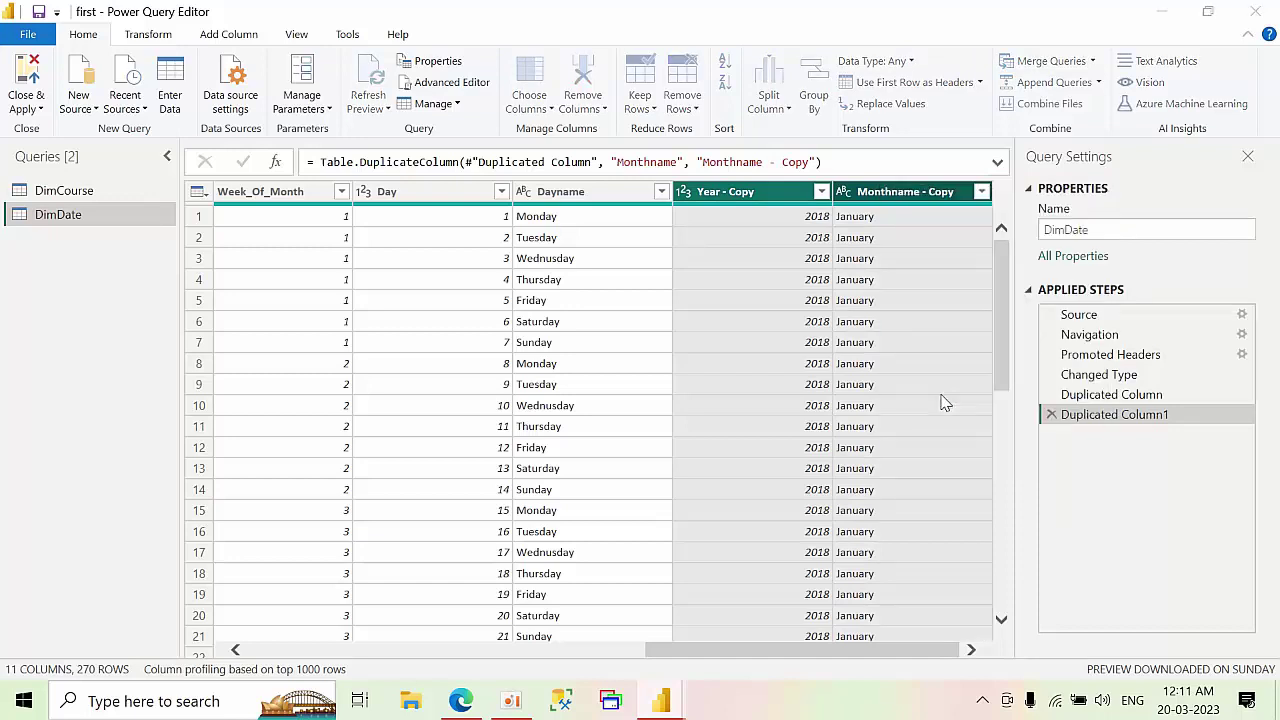
left_click(430, 333)
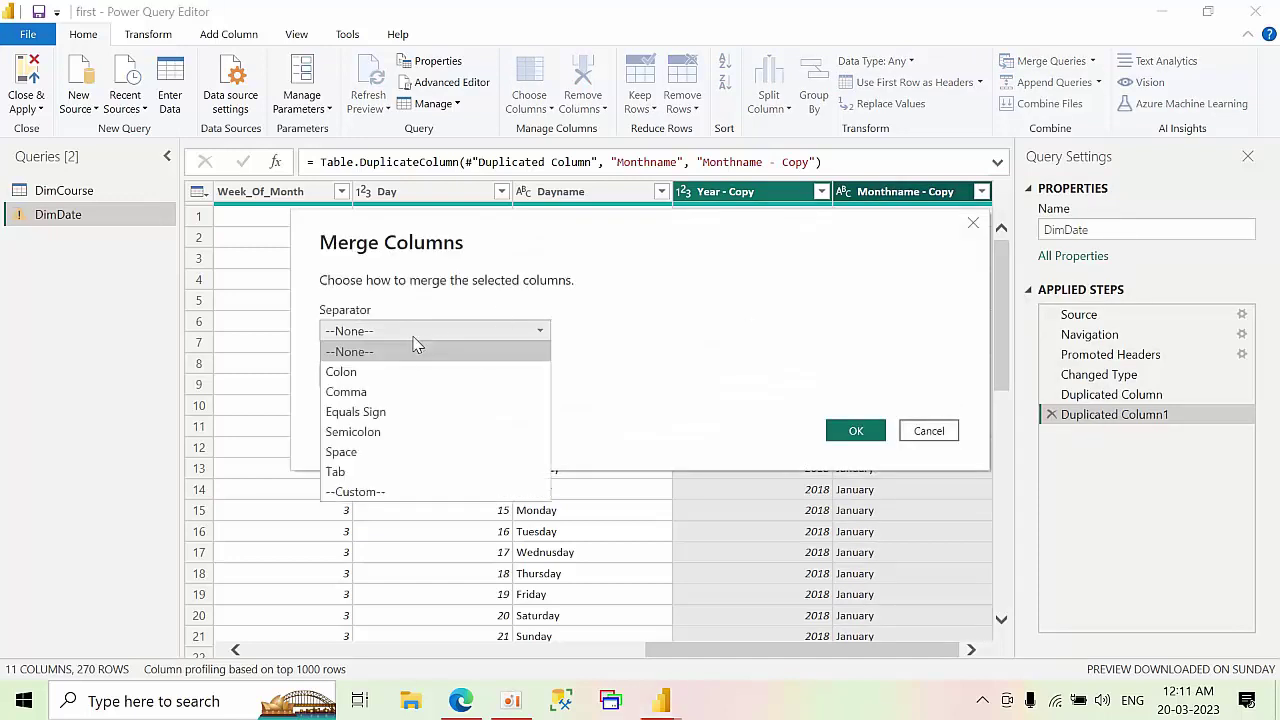
left_click(386, 492)
left_click(355, 357)
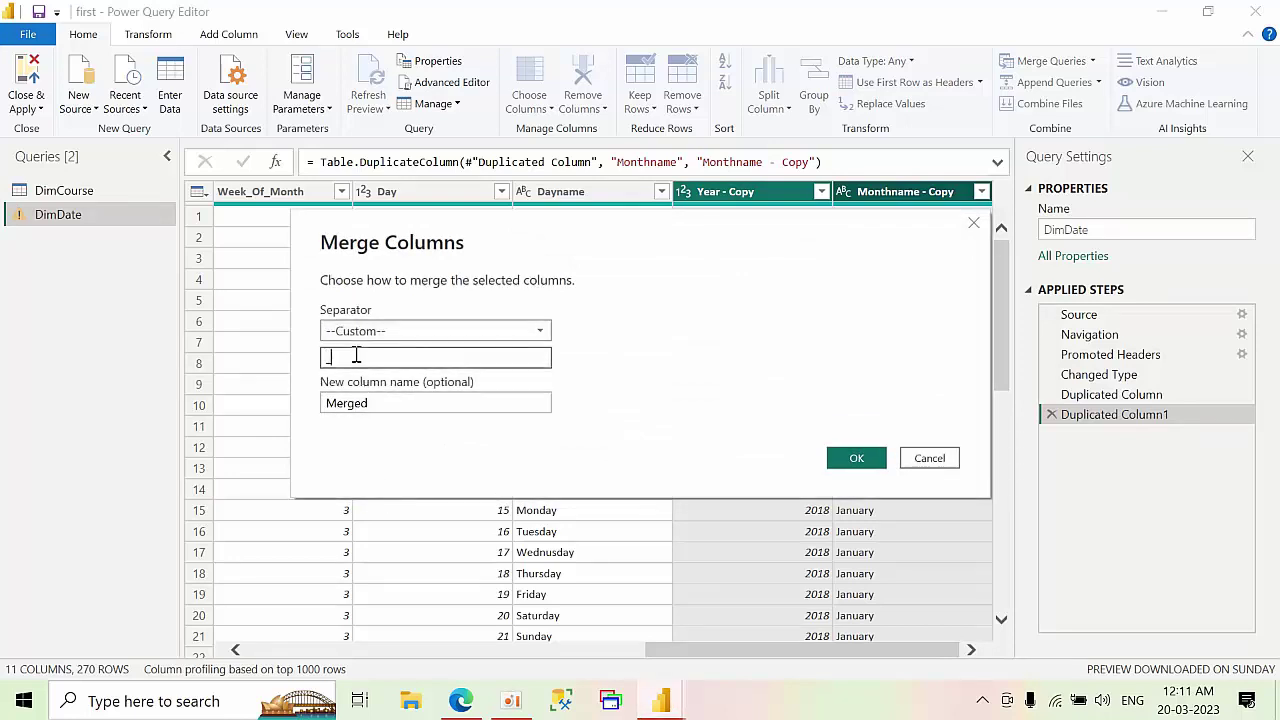
type("_")
double_click(429, 403)
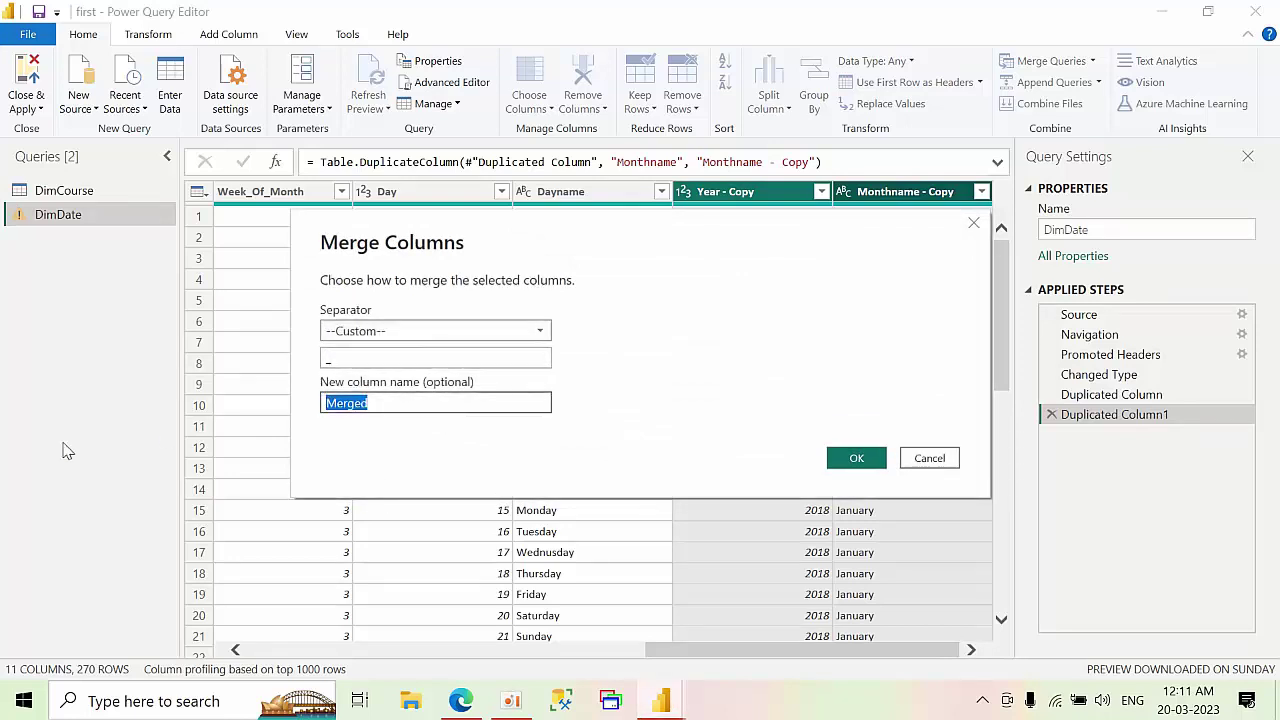
key("BackSpace")
type("Year_Month")
left_click(857, 458)
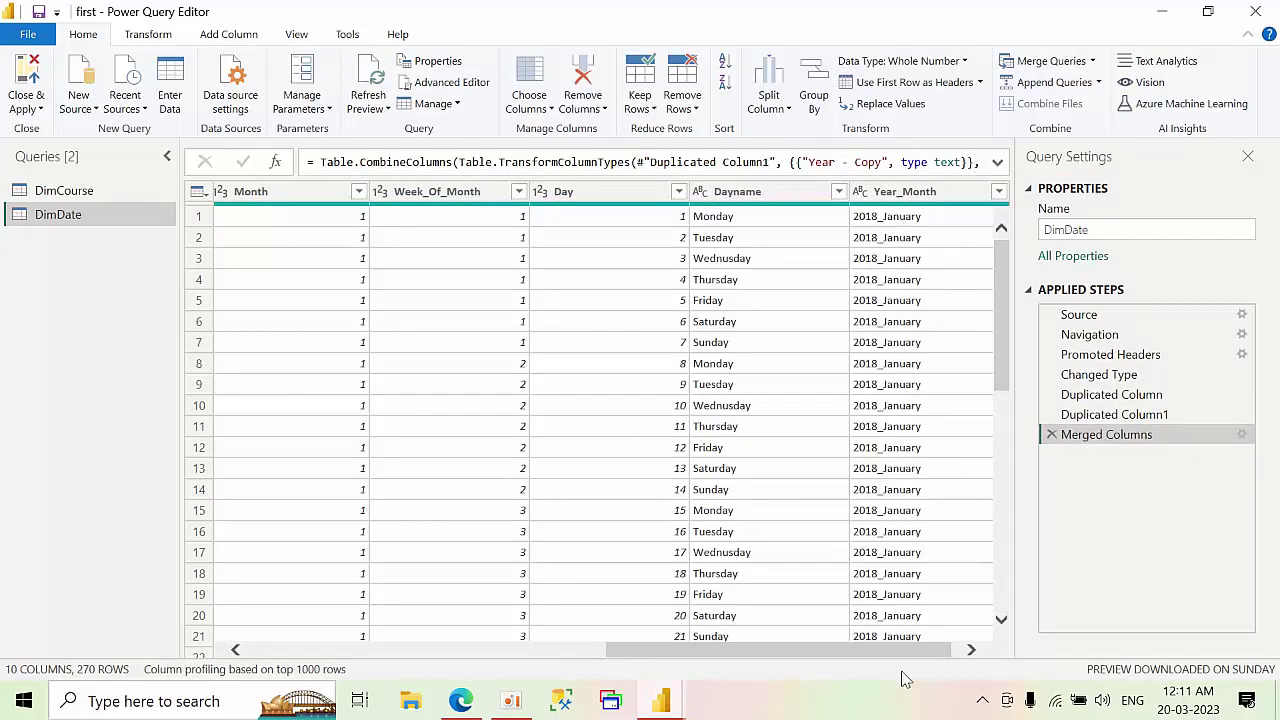
Delete the Merged Columns step and both Duplicated Column steps from the DimDate query
left_click_drag(882, 650, 631, 645)
left_click_drag(631, 400, 630, 402)
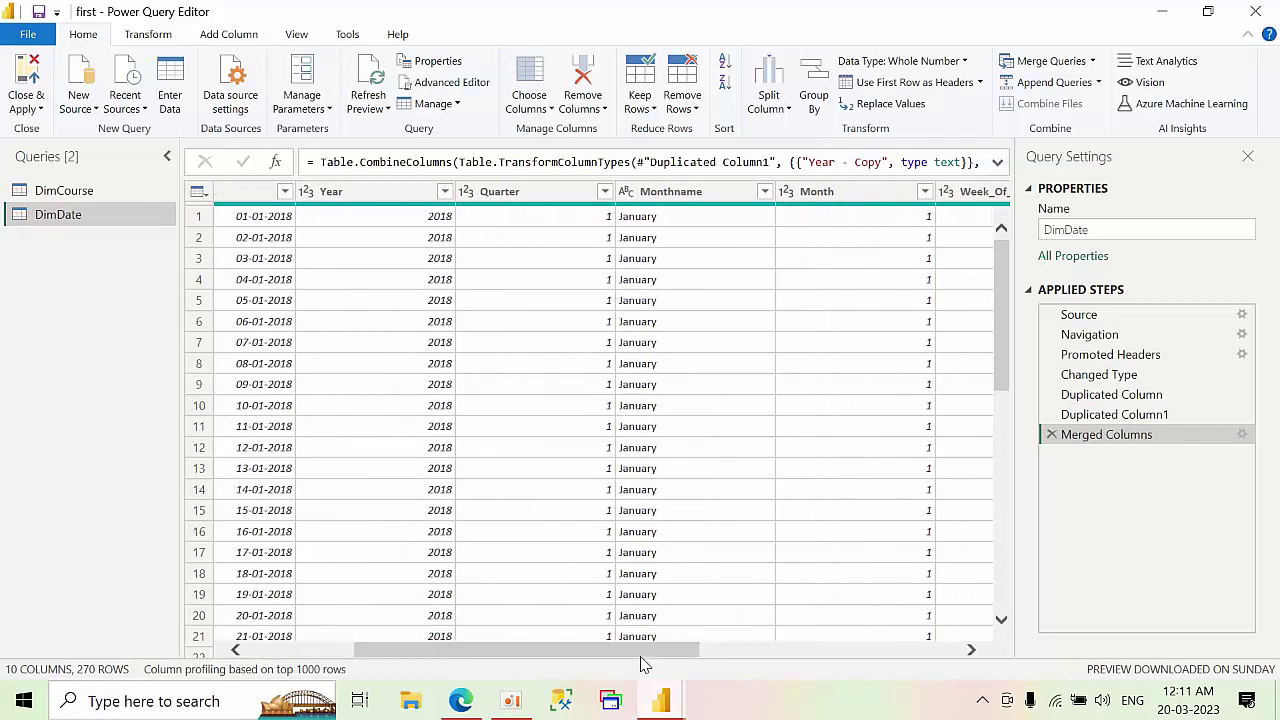
left_click_drag(643, 655, 785, 667)
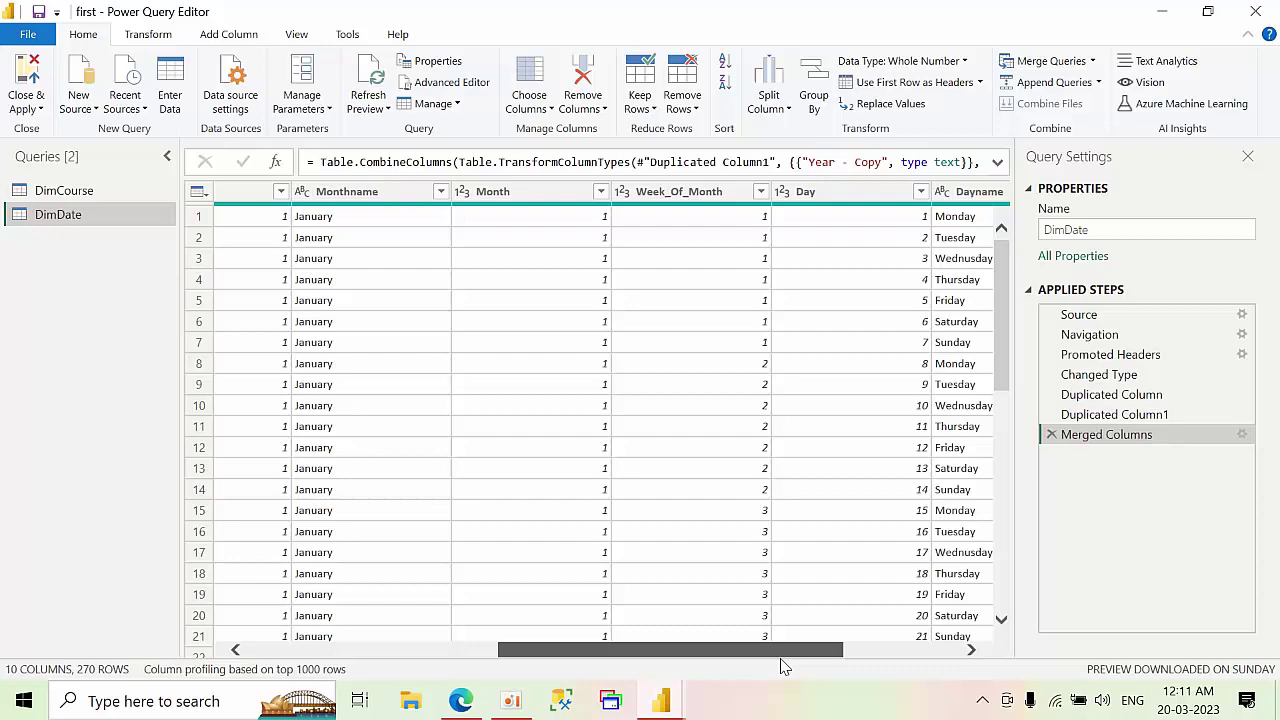
left_click_drag(785, 667, 925, 667)
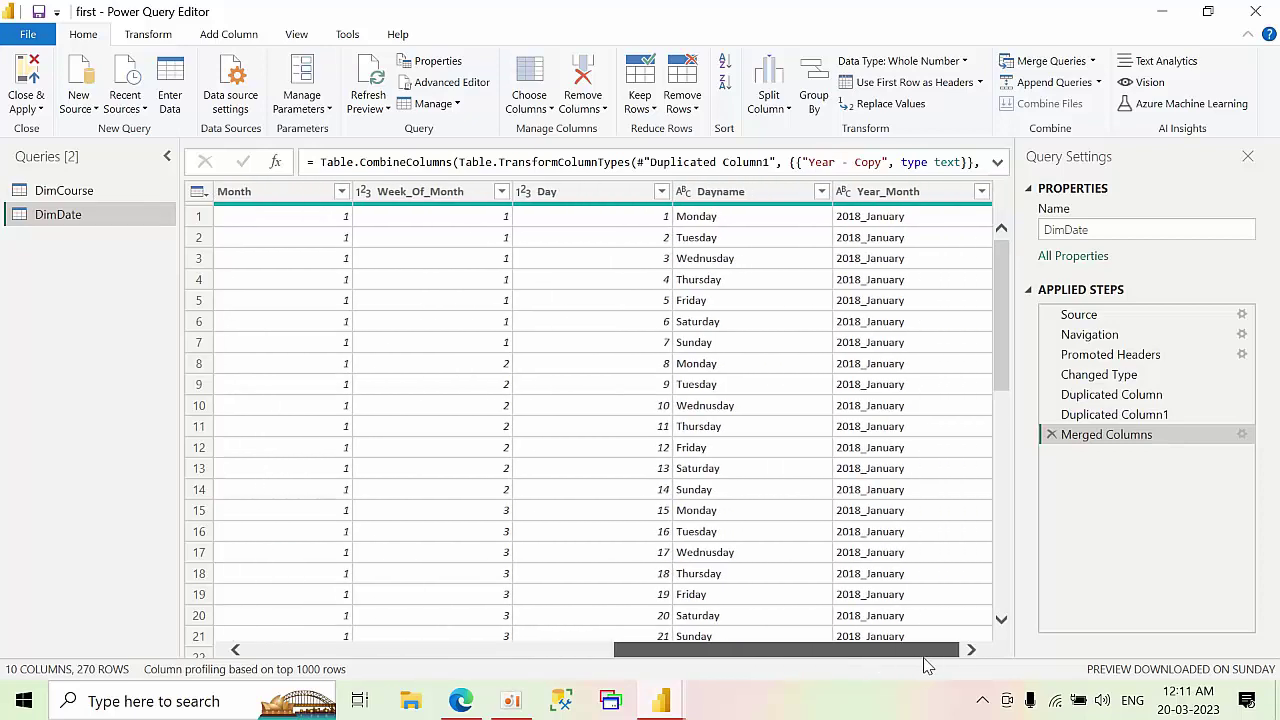
left_click(1050, 434)
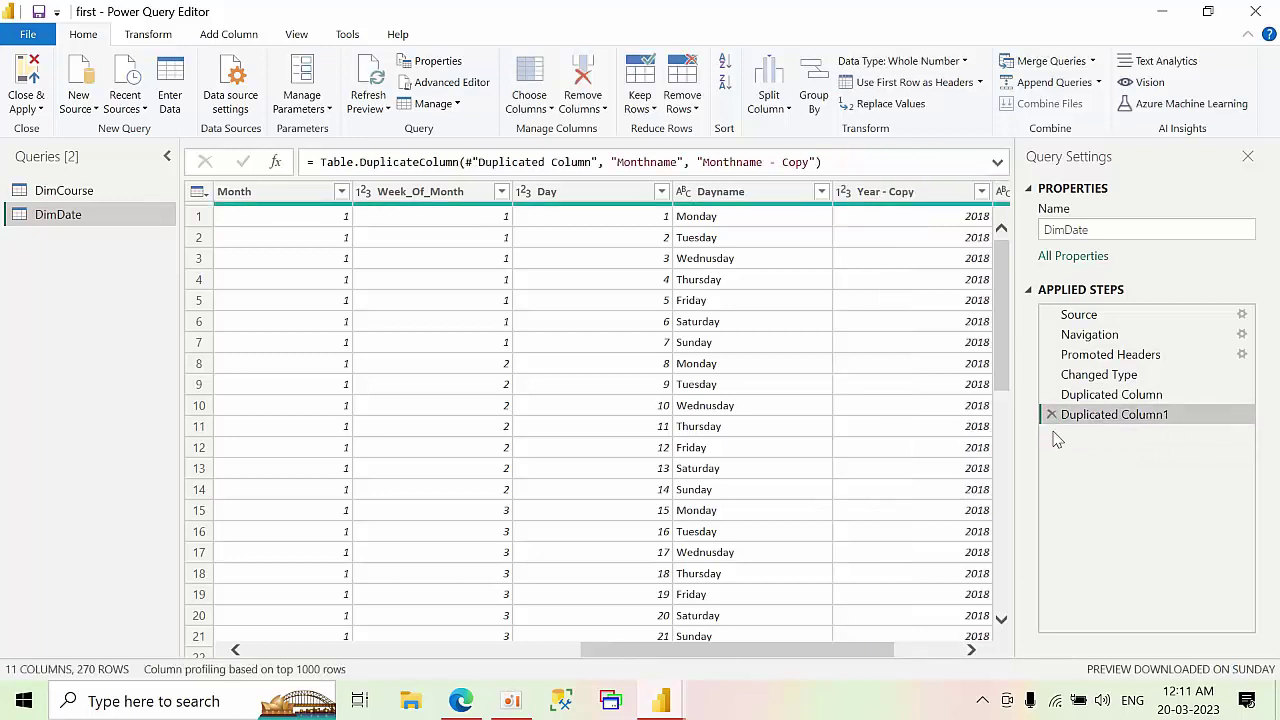
left_click(1051, 414)
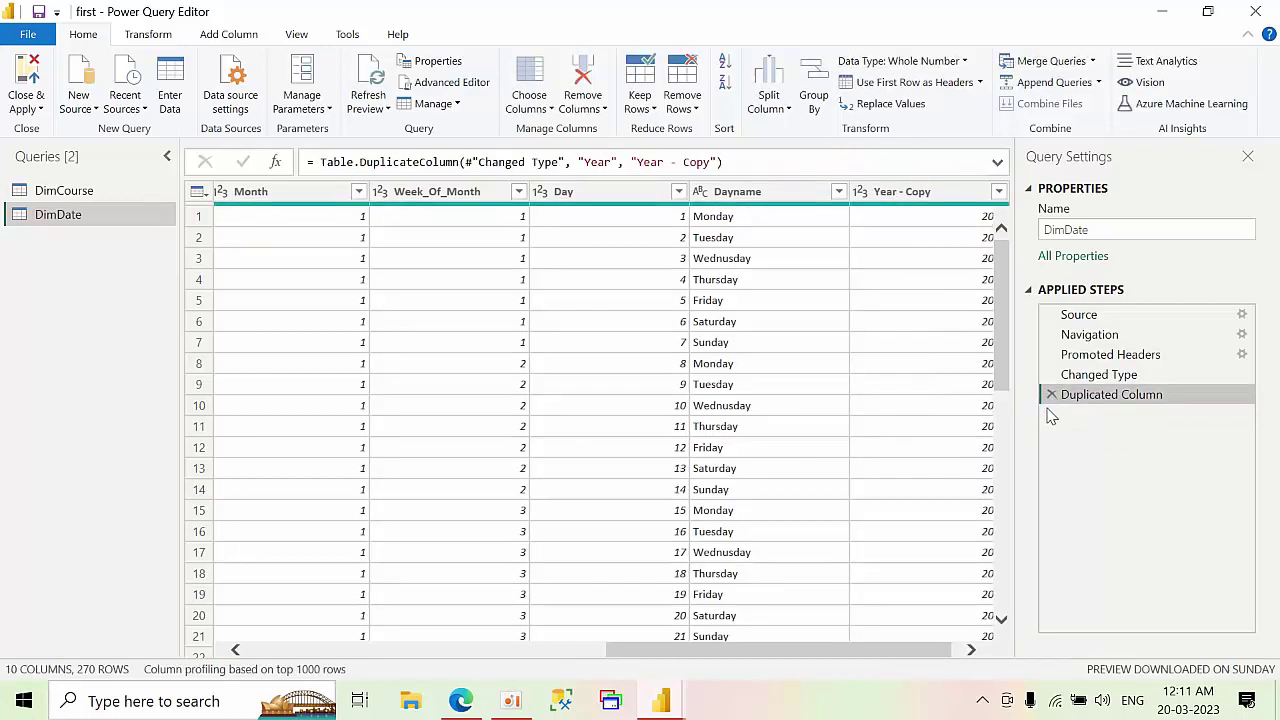
left_click(1051, 395)
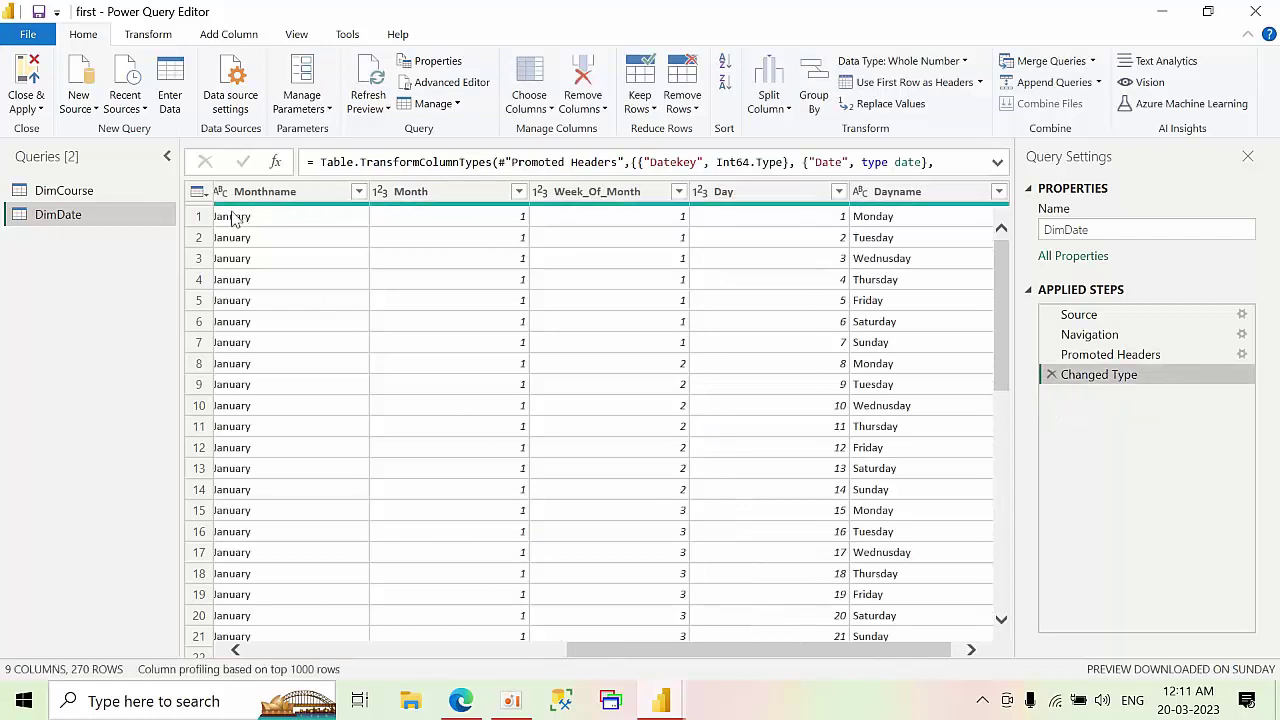
Start a custom column in the DimDate query with the formula [Year]& "_" & [Monthname]
left_click(198, 193)
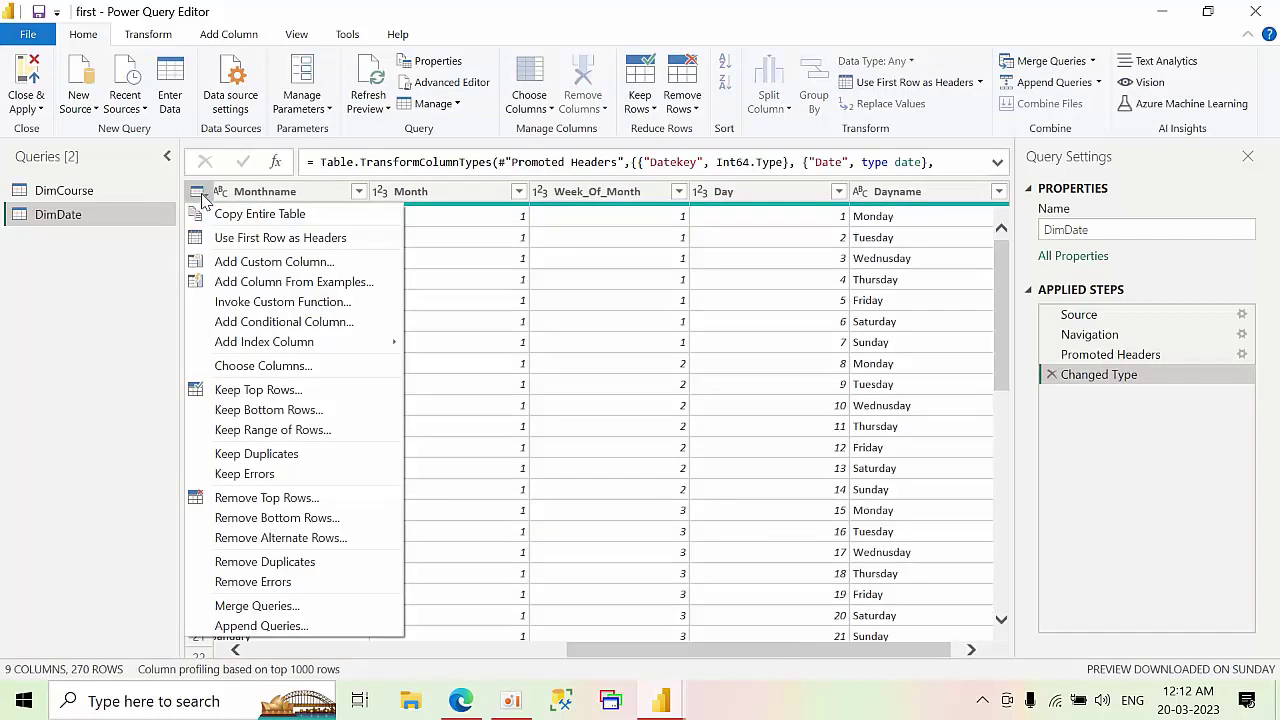
left_click(256, 266)
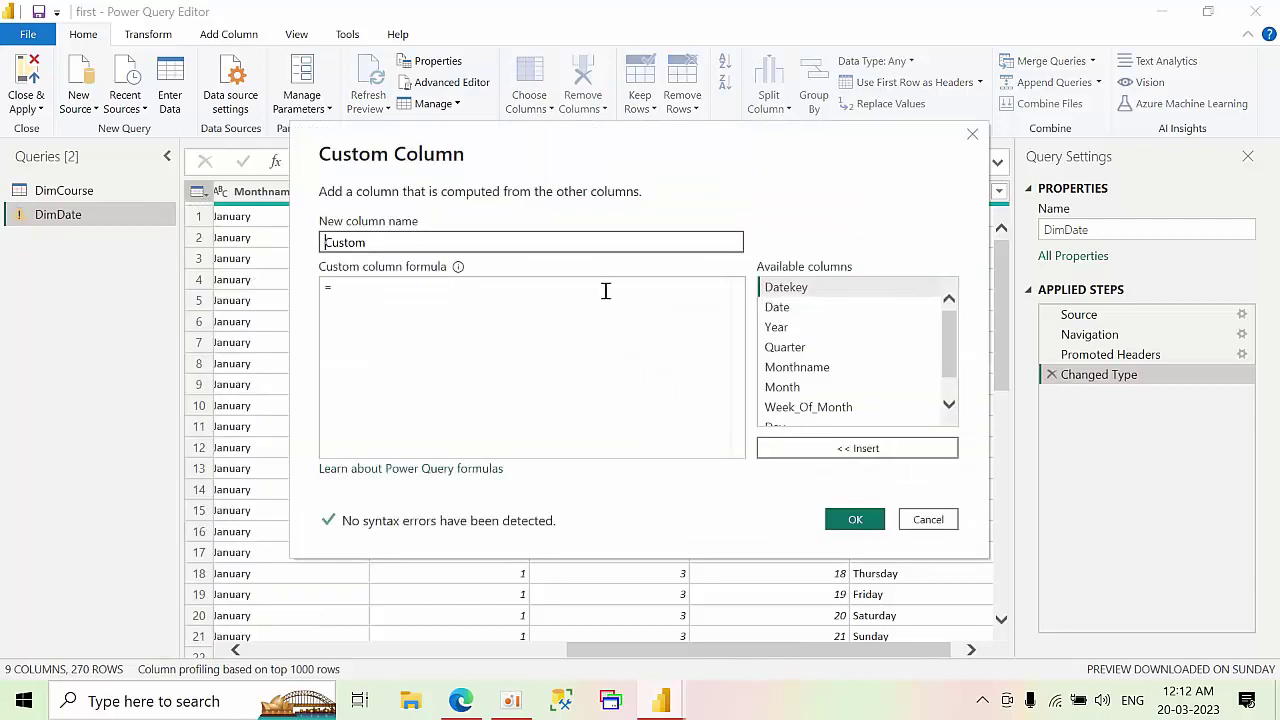
left_click(389, 284)
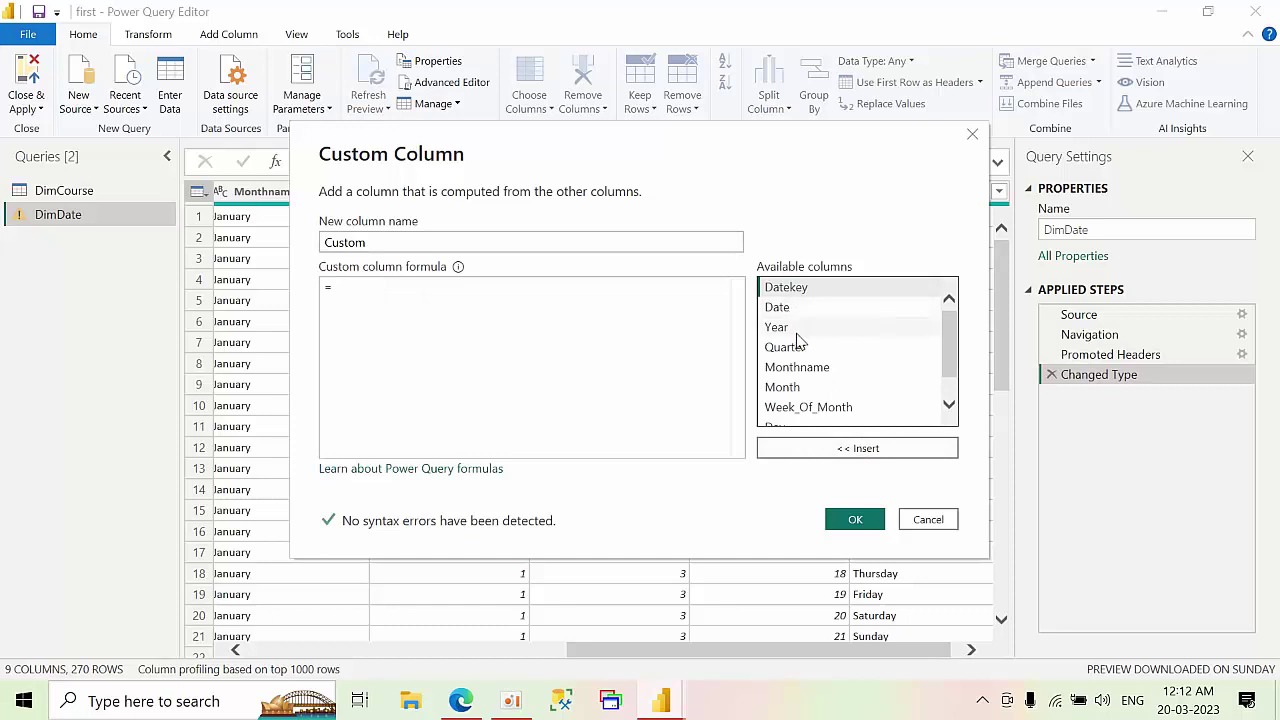
double_click(797, 330)
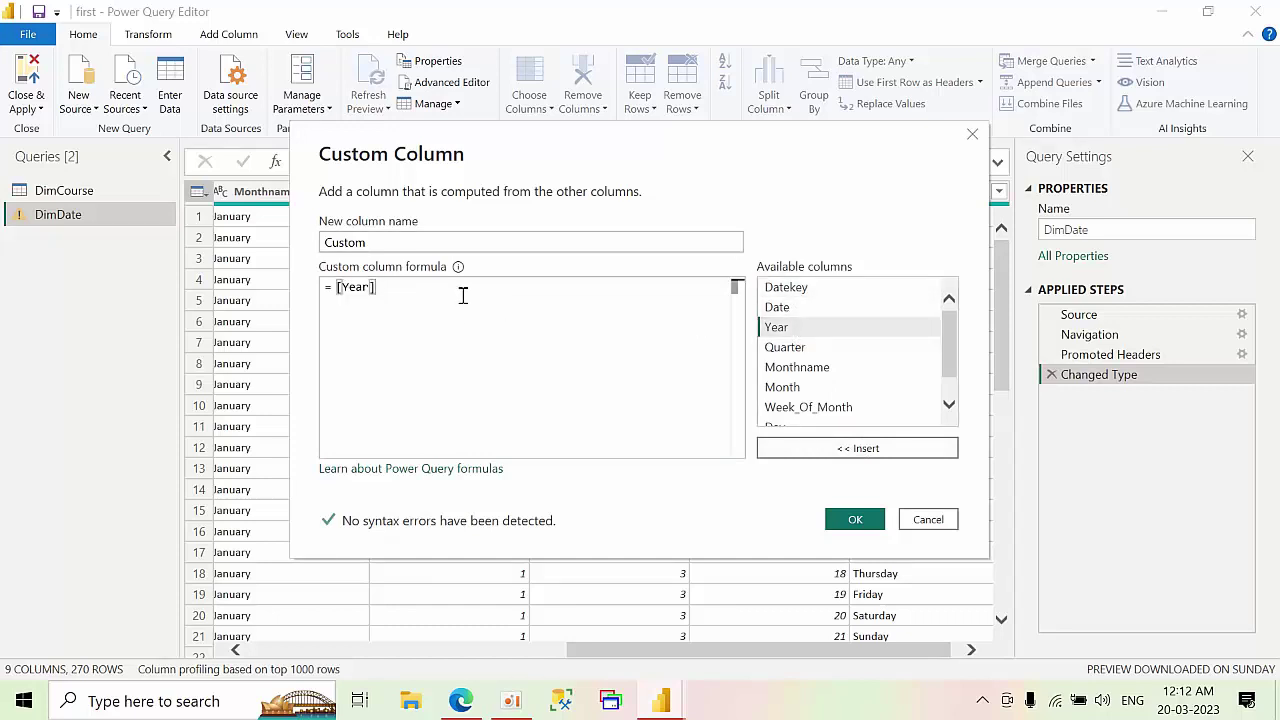
type("&")
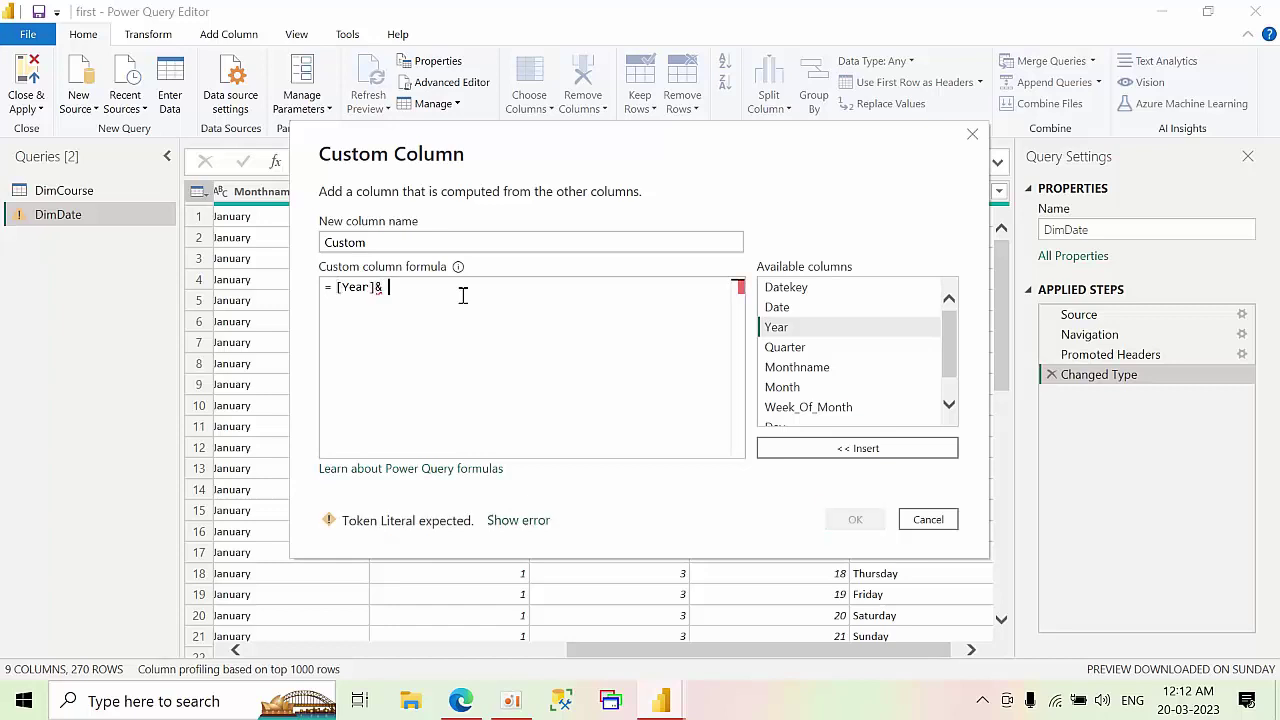
type(" \"\"")
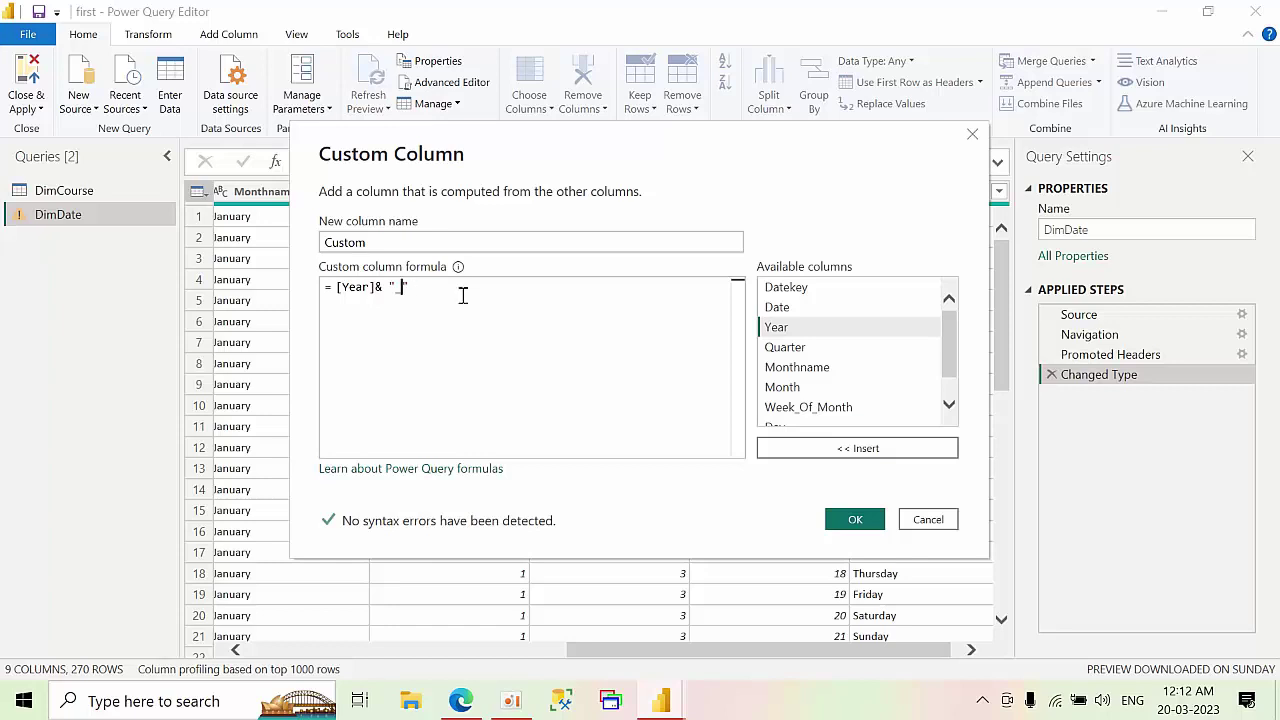
left_click(463, 295)
type("&")
key("BackSpace")
type("&")
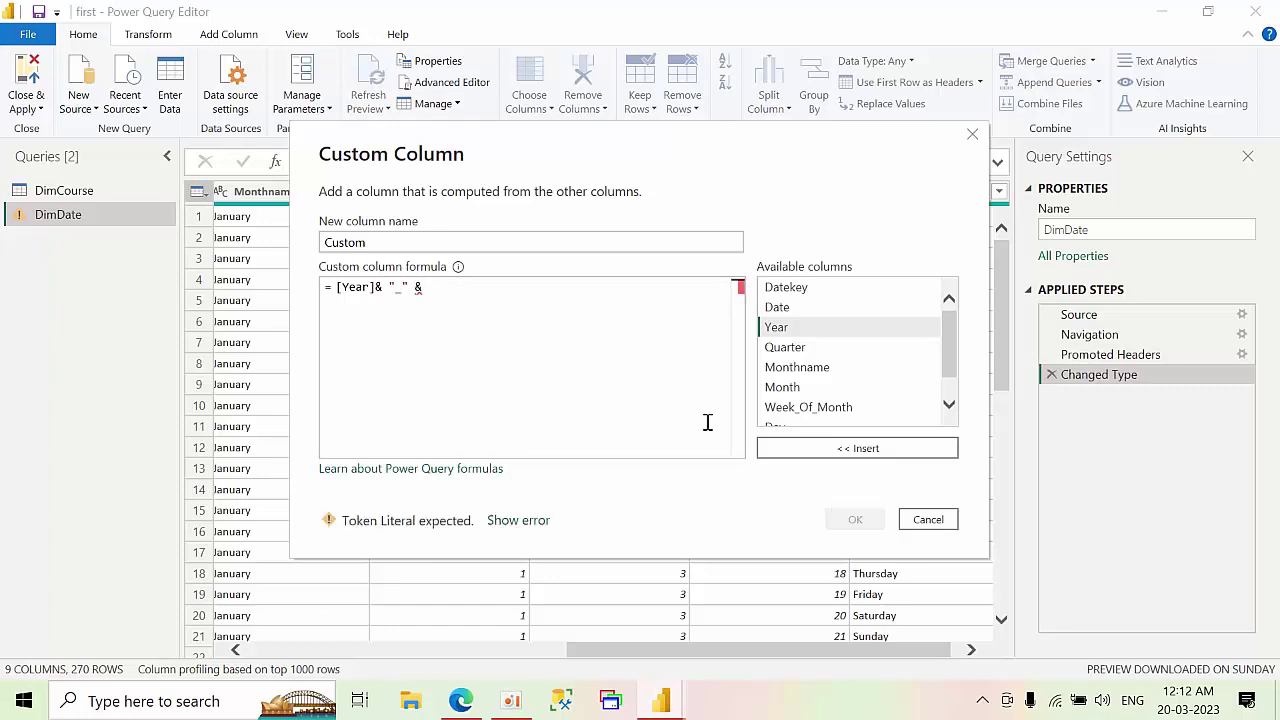
double_click(800, 372)
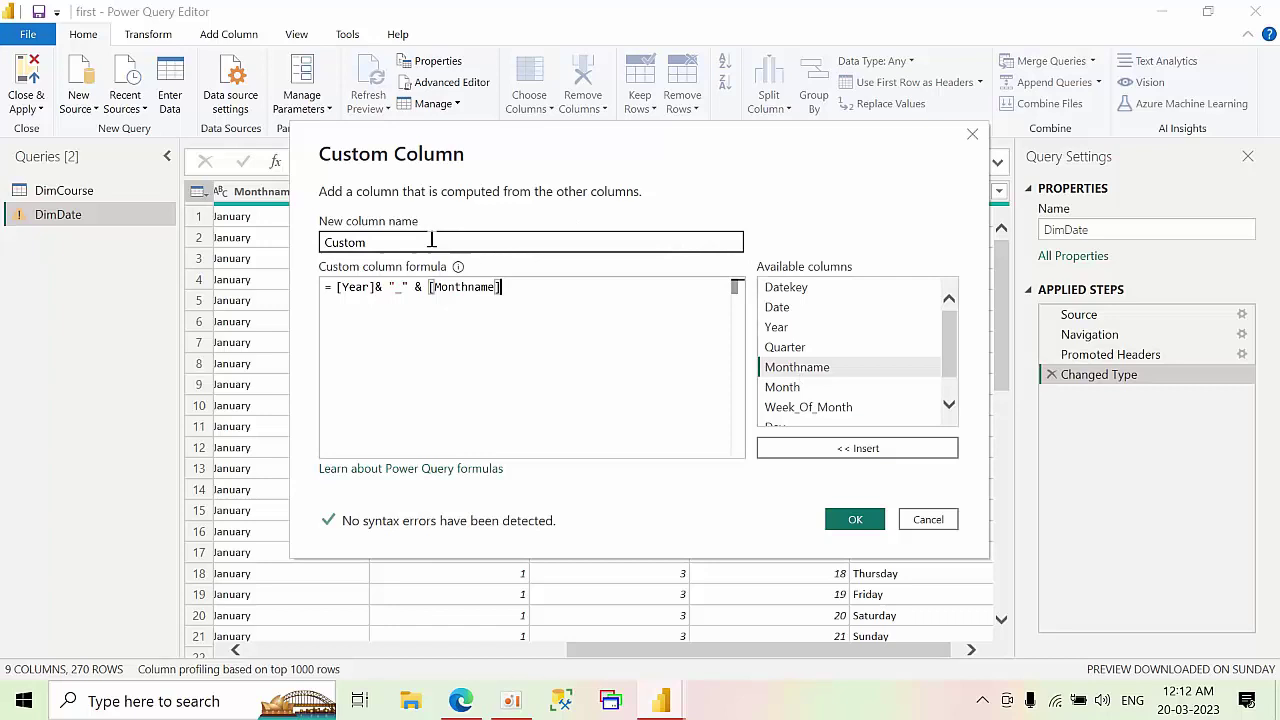
Name the custom column Year_Month and add it to the DimDate query
left_click_drag(434, 240, 122, 222)
type("Year")
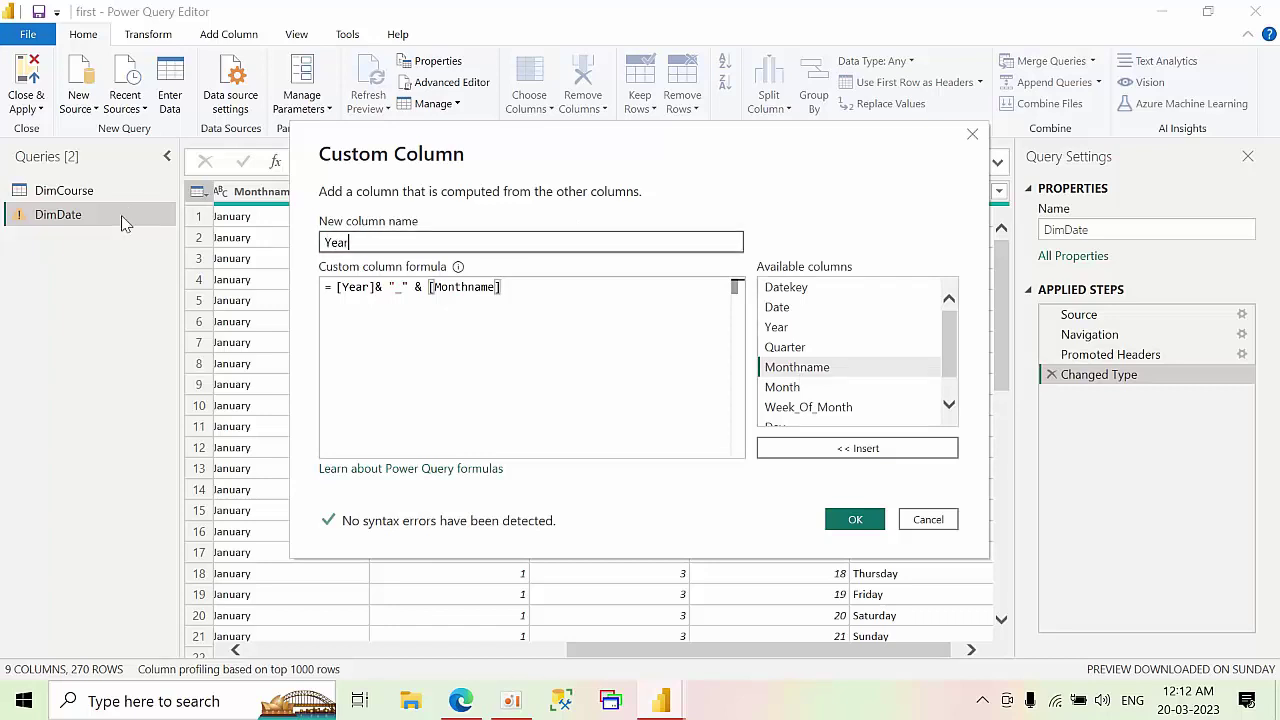
type("_Month")
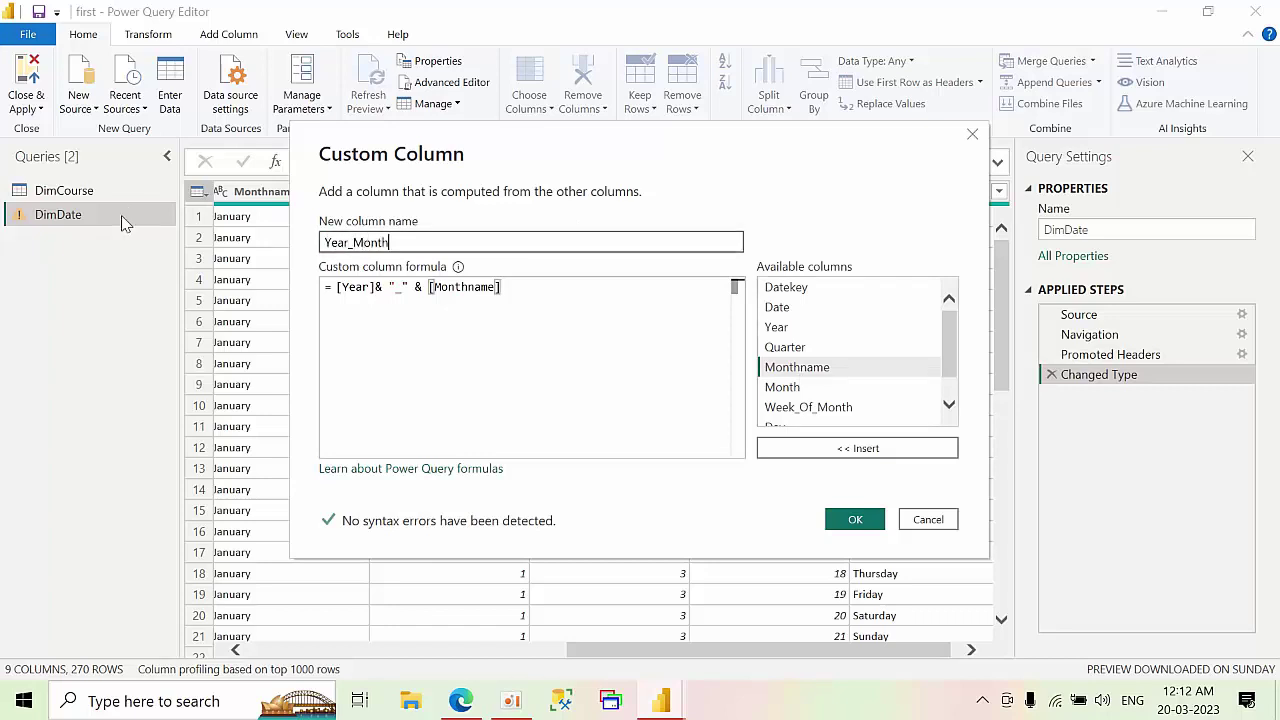
left_click(852, 518)
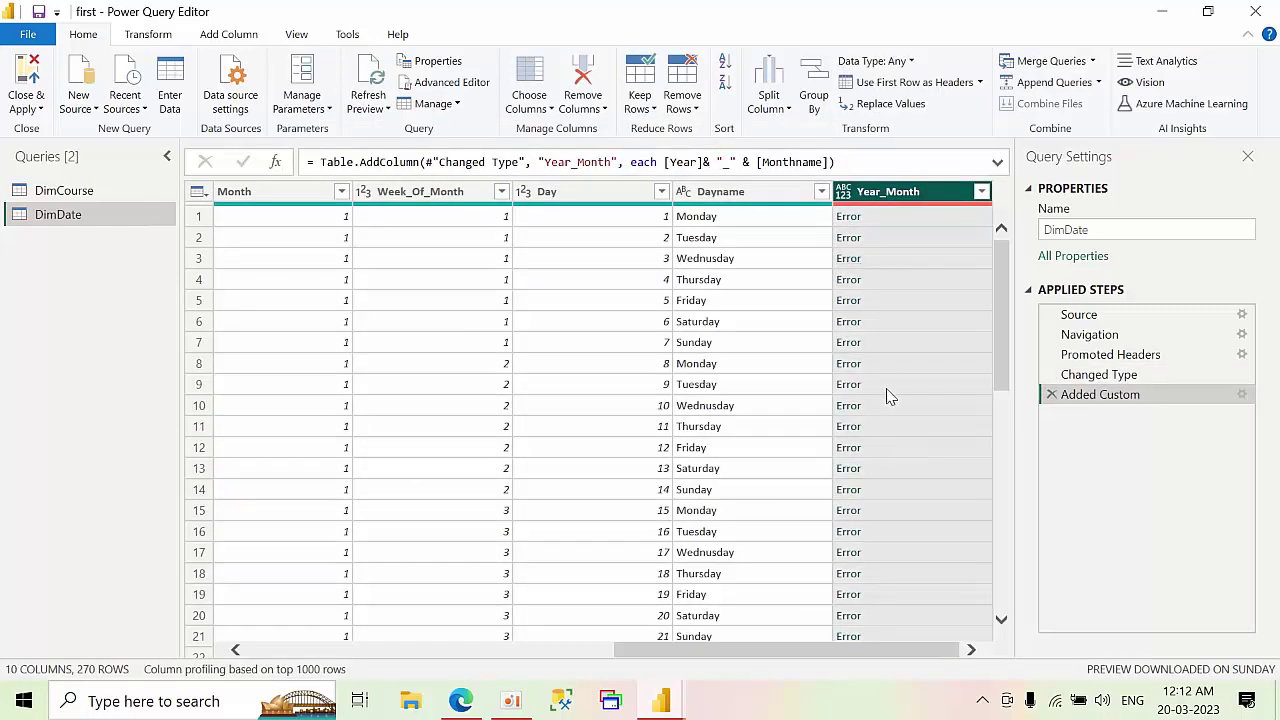
Inspect the first Year_Month cell's error, and insert Text.From( before [Year] in the Added Custom step's formula
left_click(848, 216)
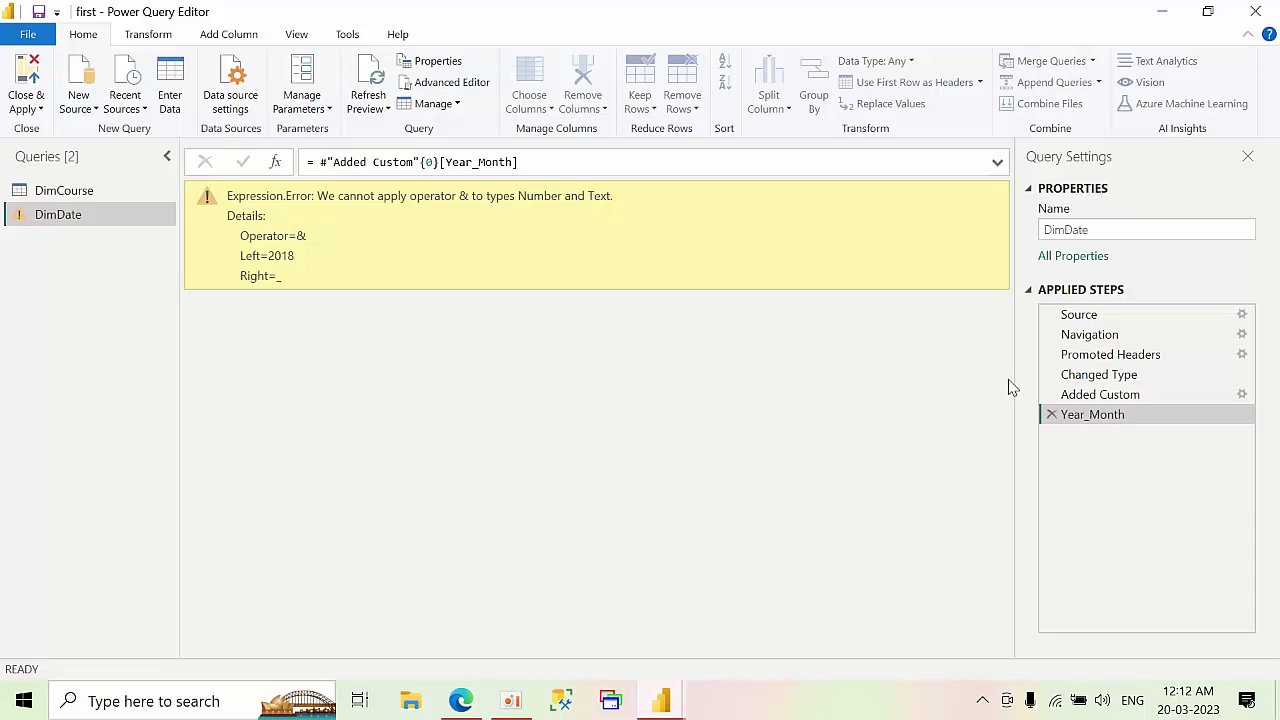
double_click(1100, 396)
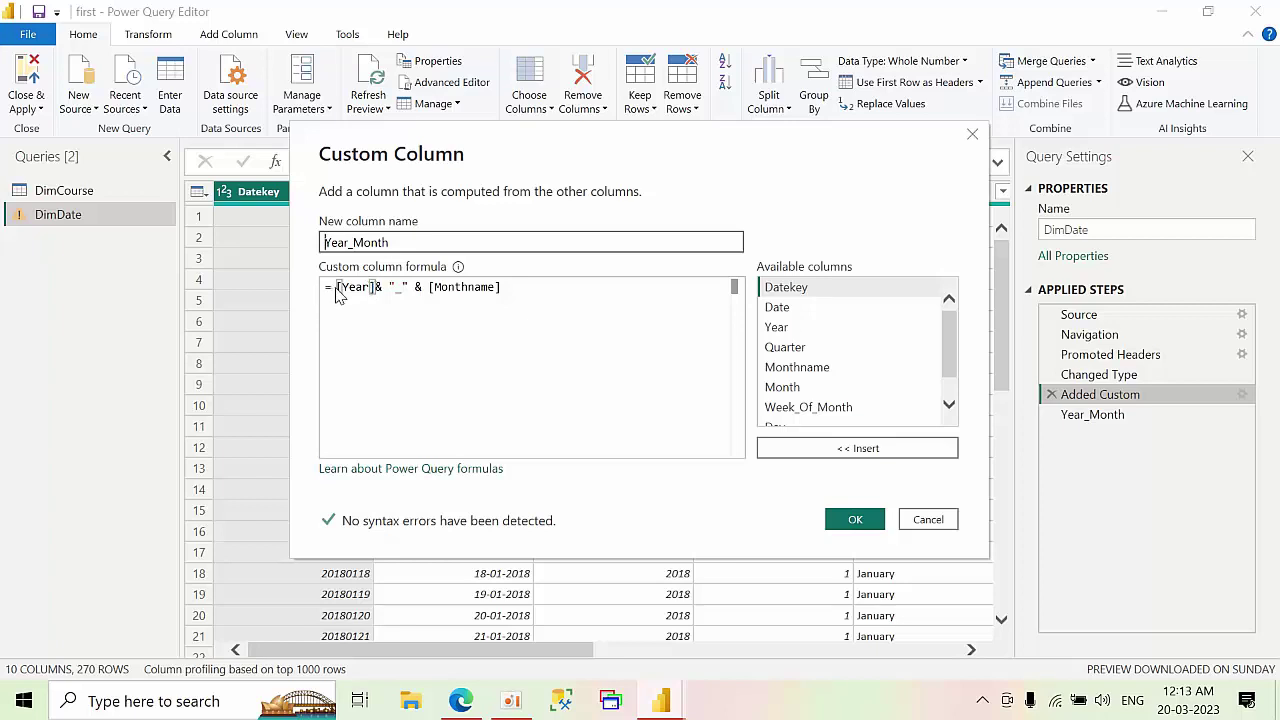
left_click(337, 288)
type("t")
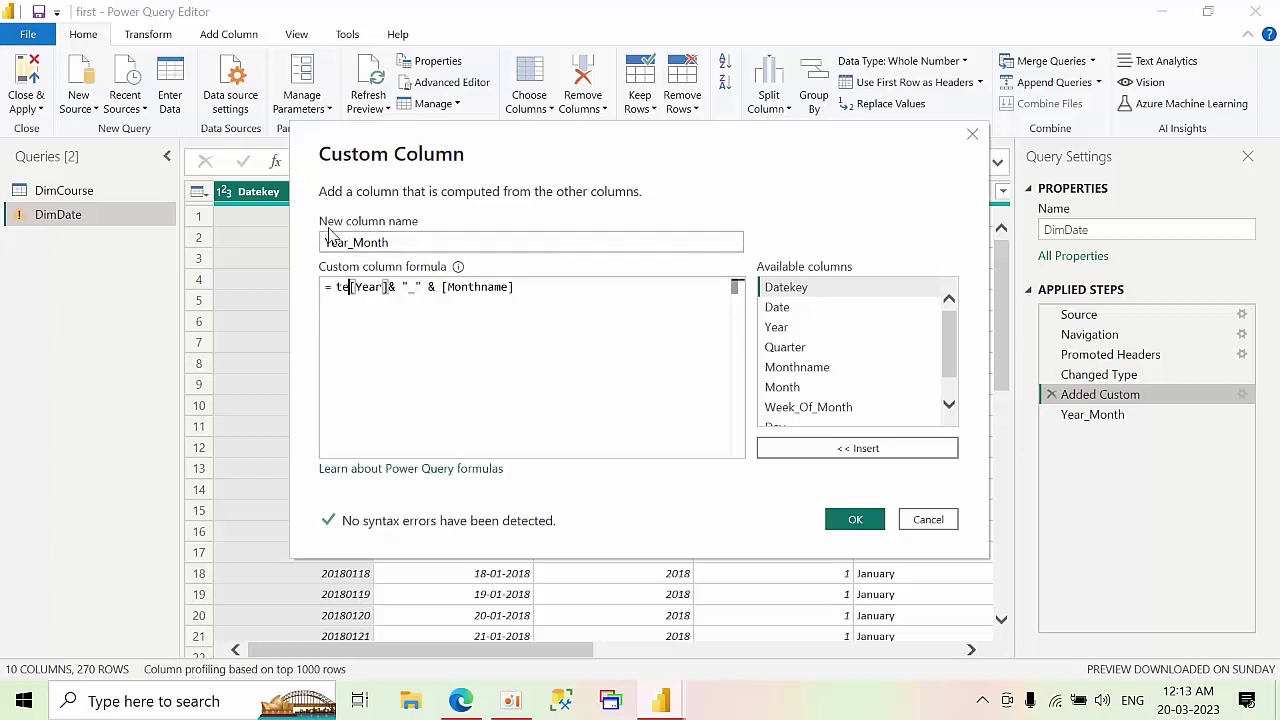
key("BackSpace")
type("Text")
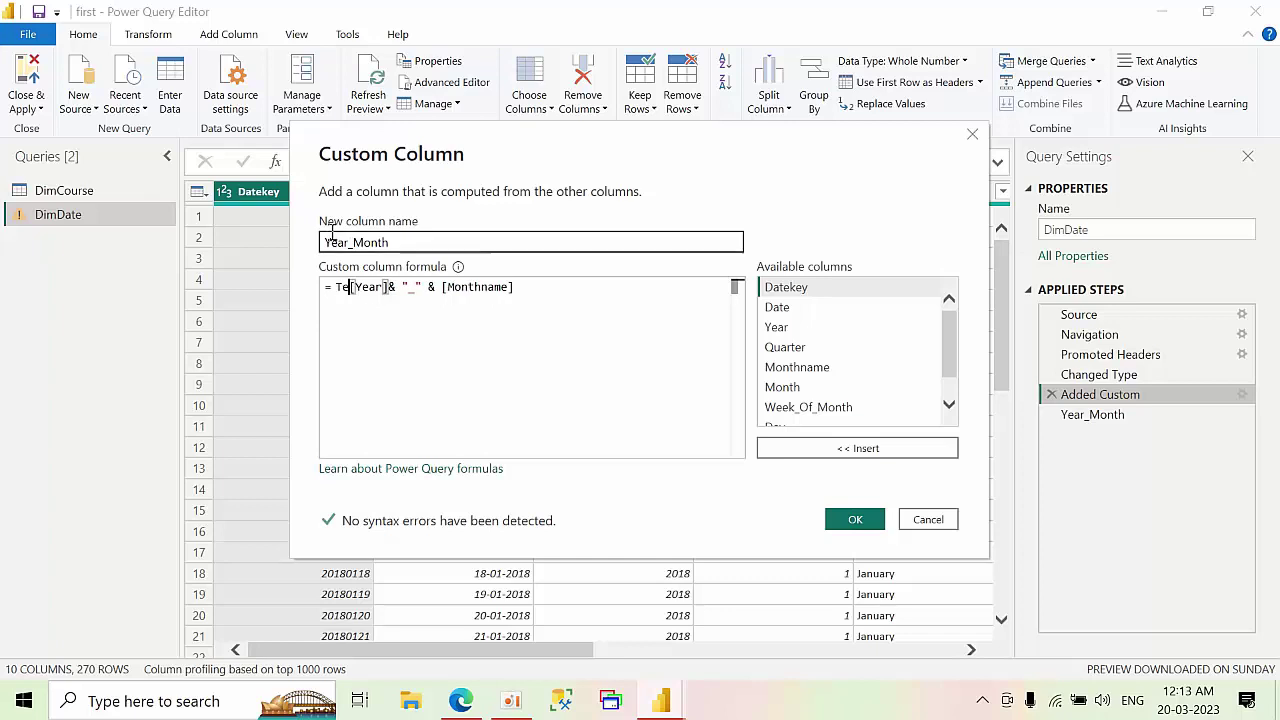
type(".for")
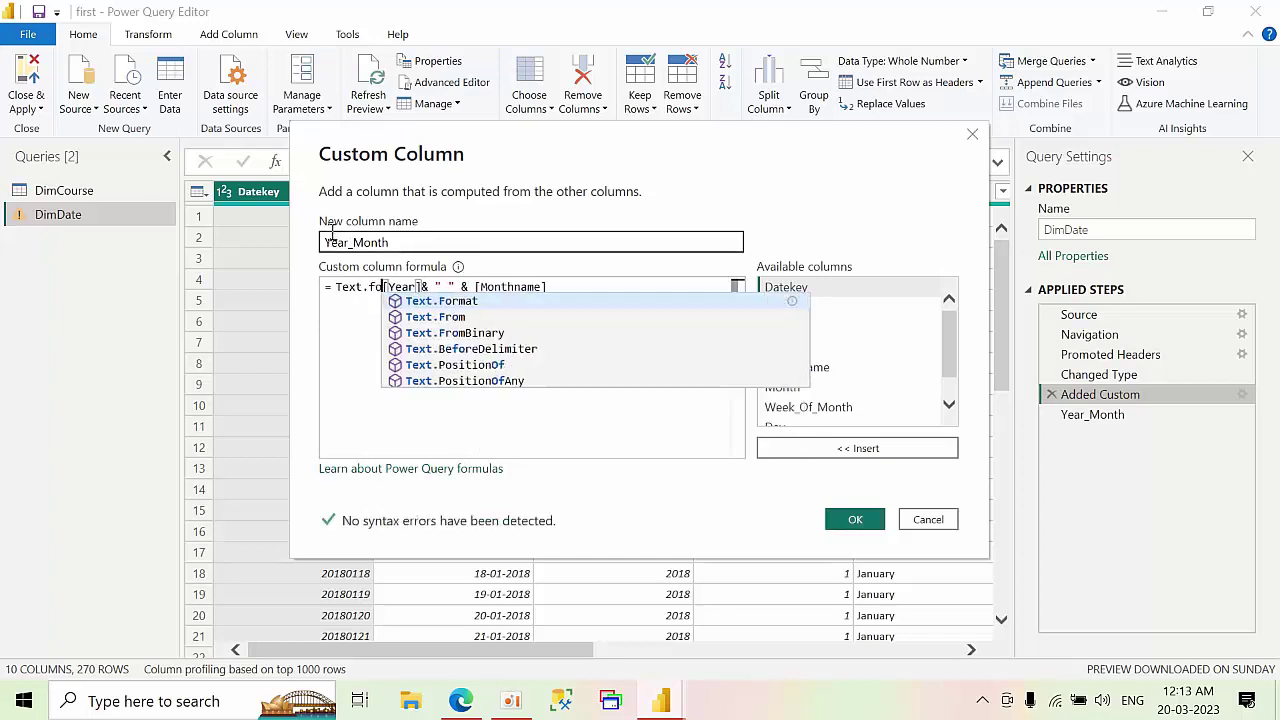
left_click(437, 317)
type("(")
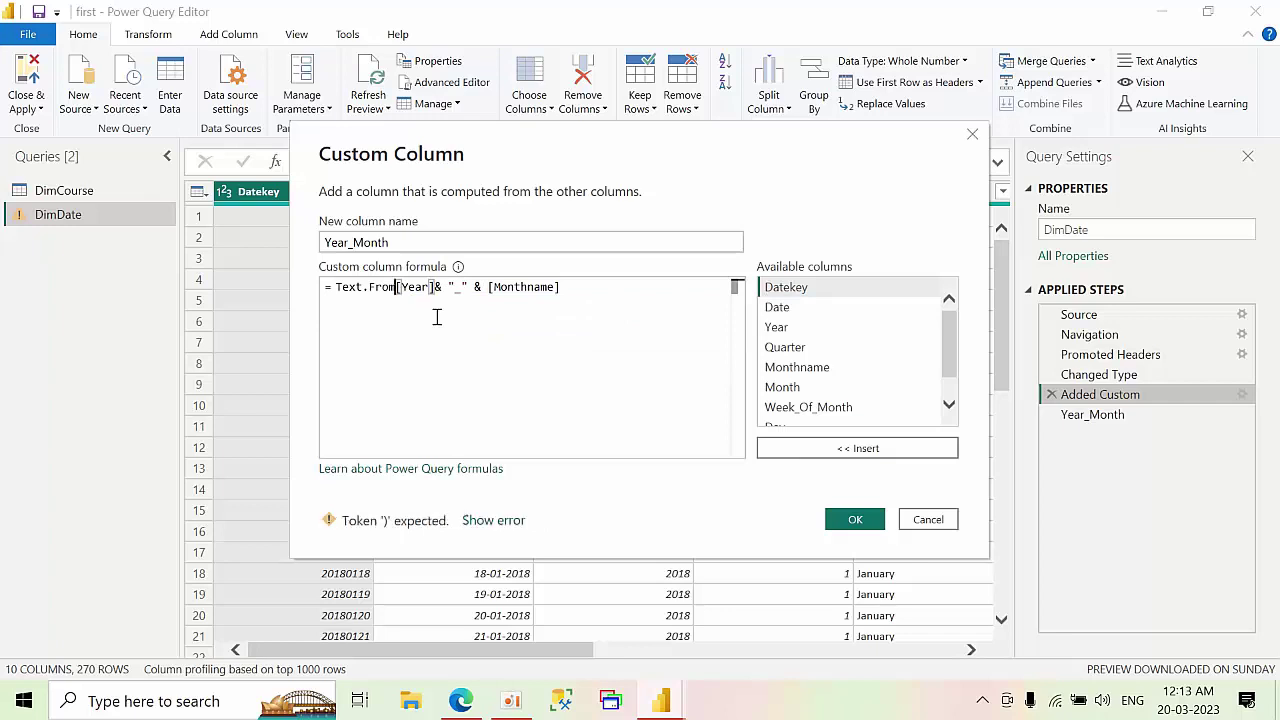
Close the Text.From parenthesis after [Year] and apply the formula Text.From([Year])& "_" & [Monthname] to the Year_Month column
key("Right")
key("Right")
key("Right")
key("Right")
key("Right")
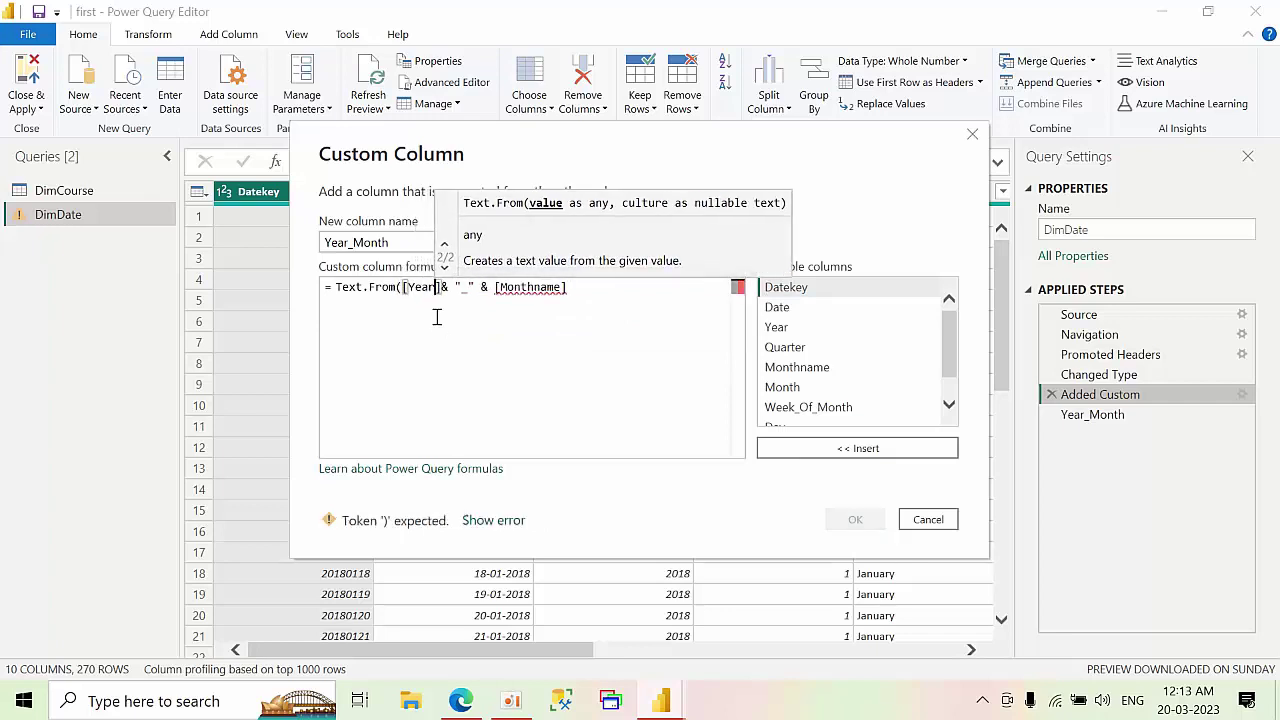
key("Left")
type(")")
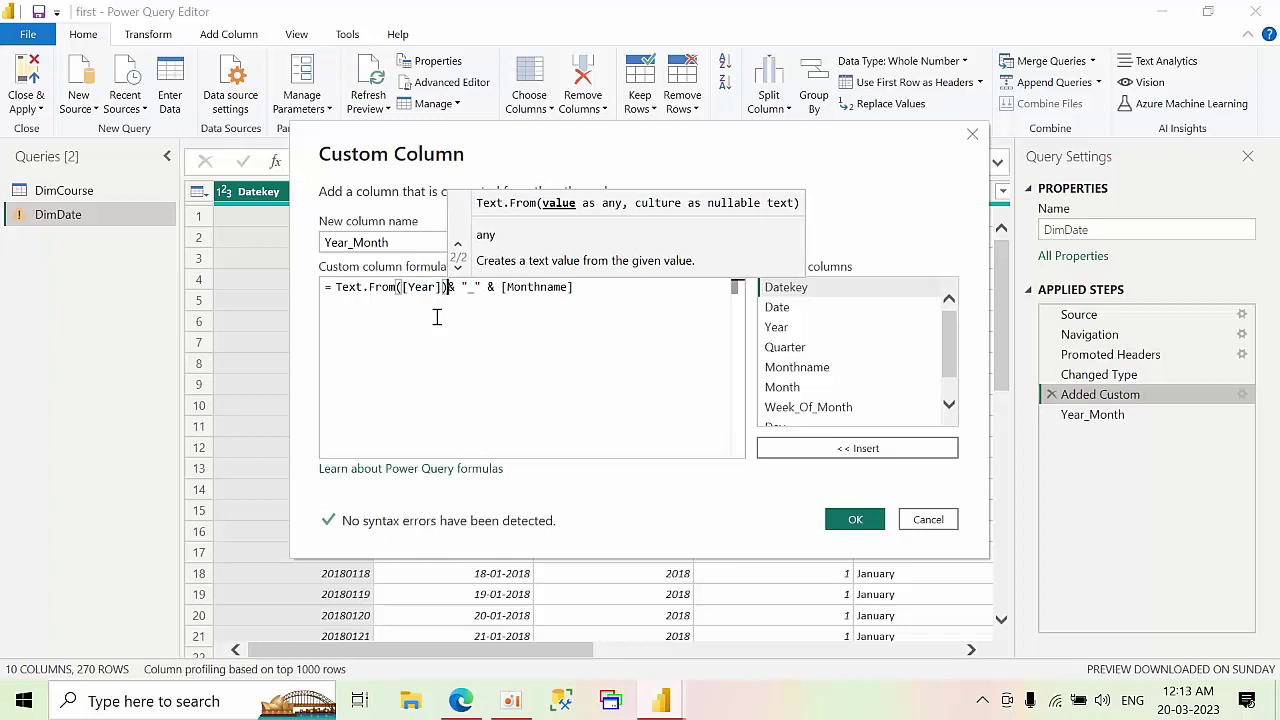
key("End")
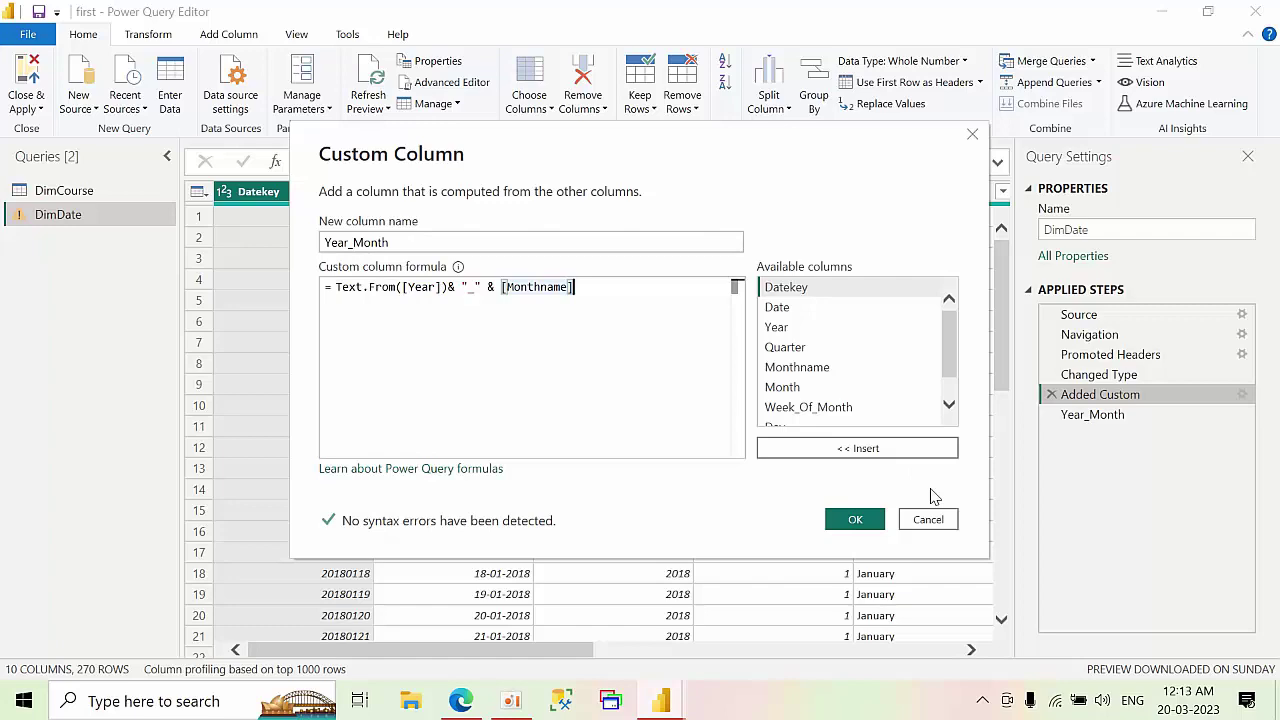
left_click(847, 526)
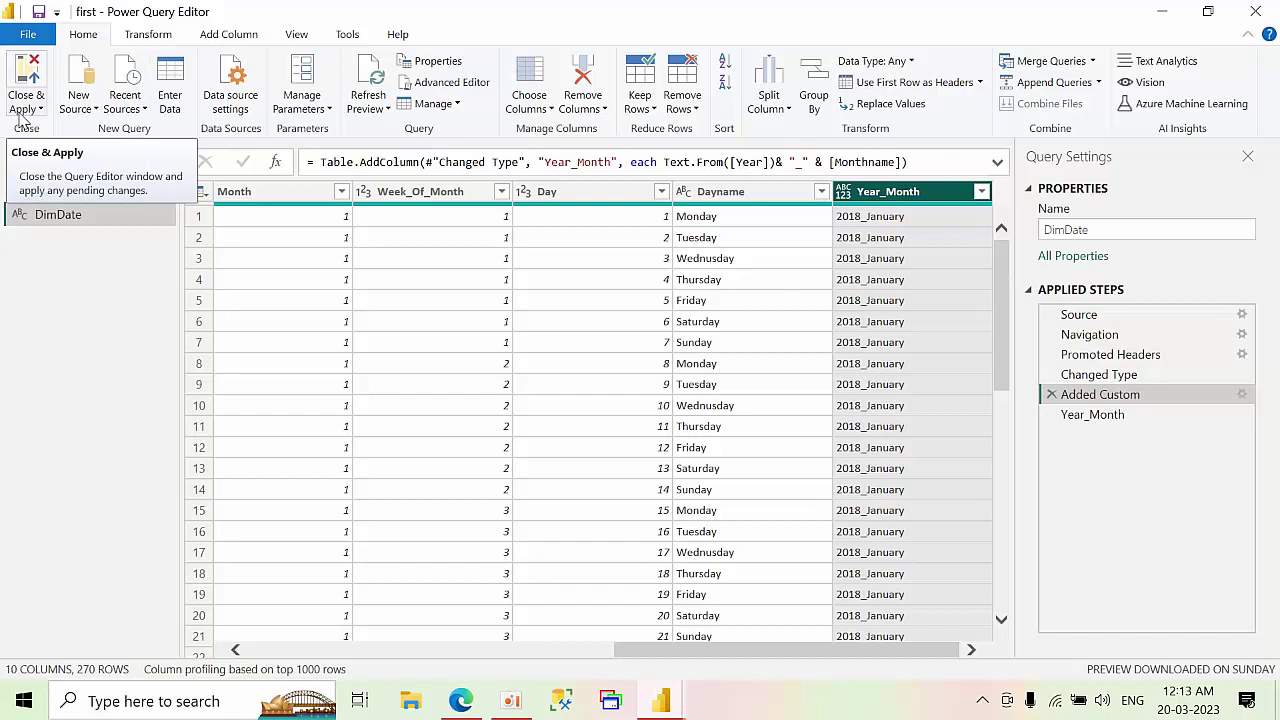
left_click(27, 111)
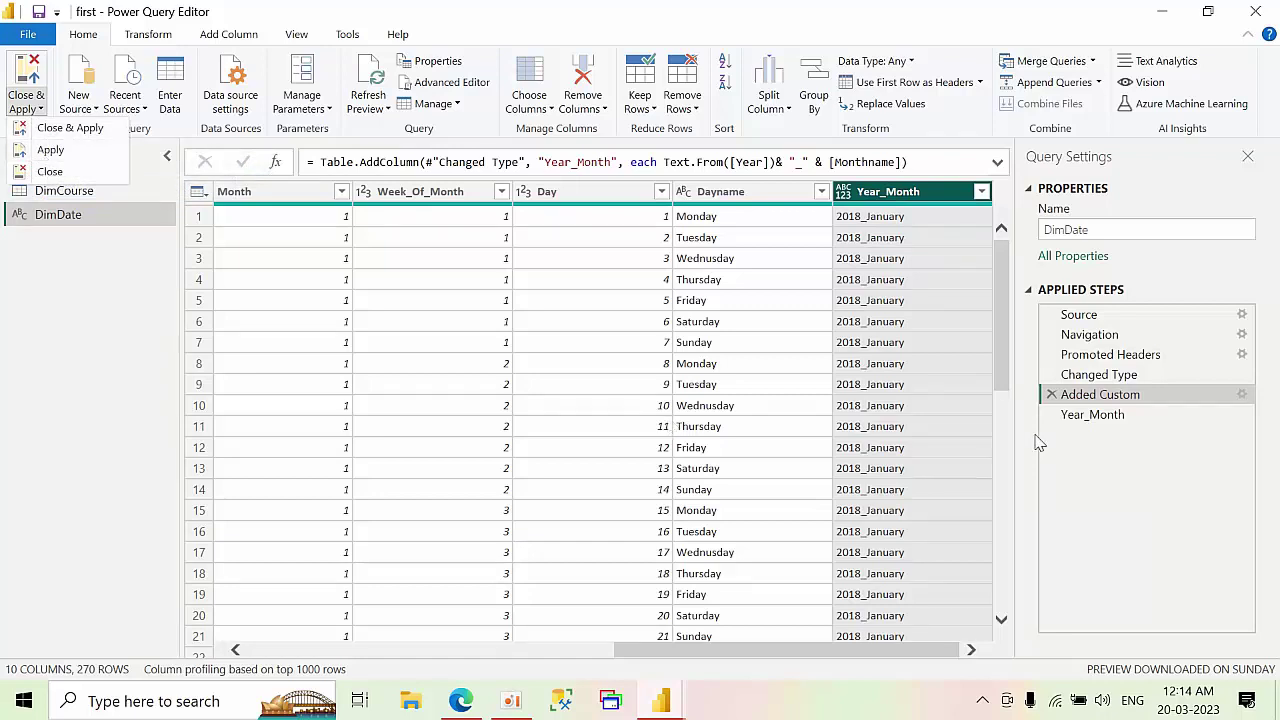
left_click(1142, 499)
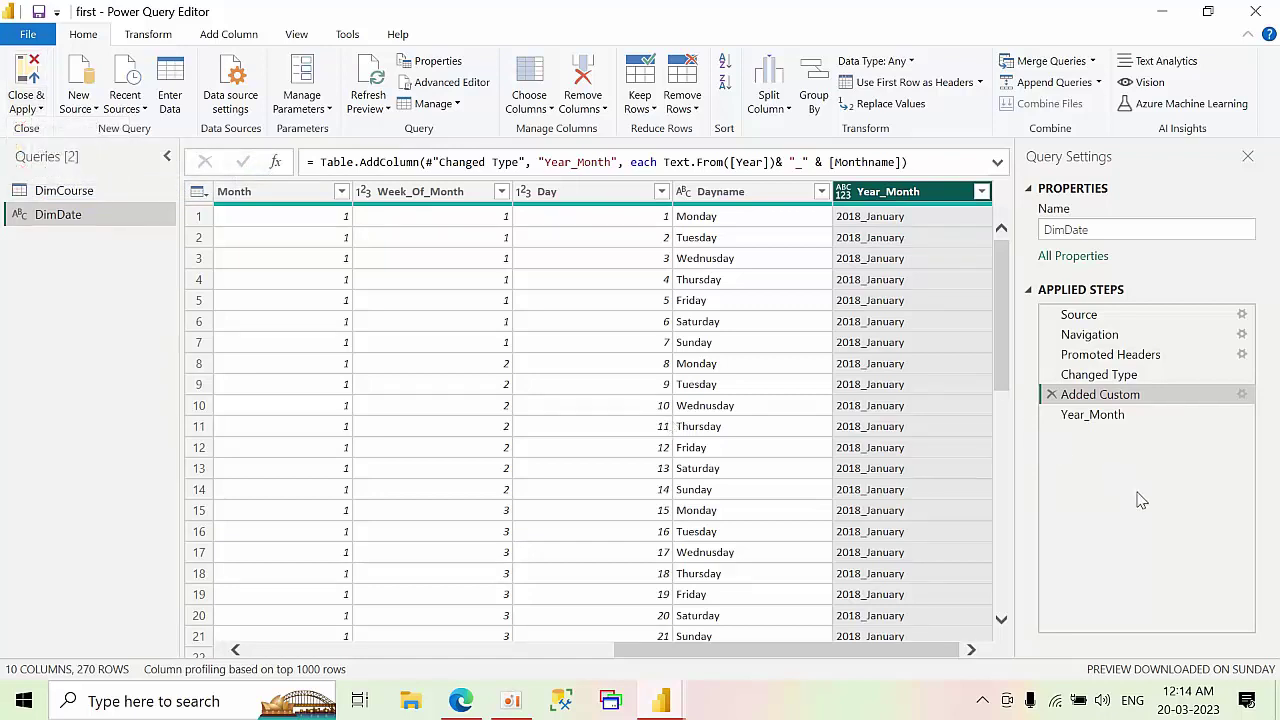